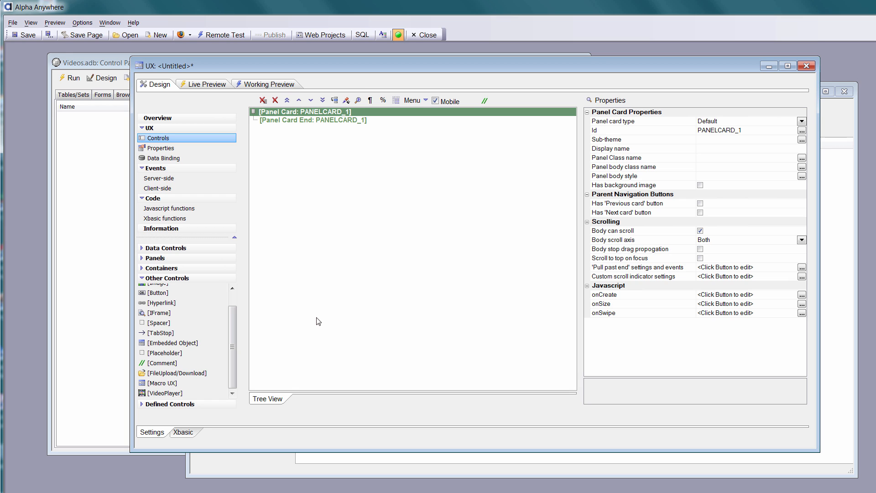
Add a VideoPlayer control to the panel card and test playing and pausing its YouTube video in the working preview.
double_click(163, 393)
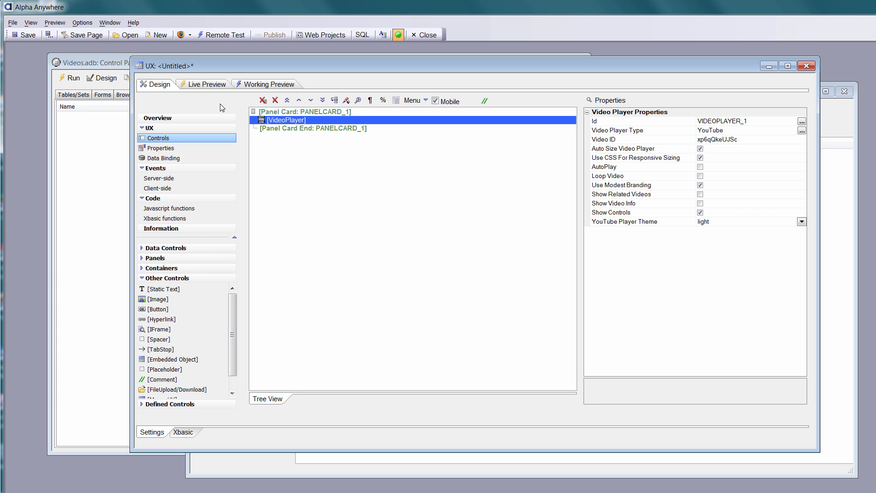
left_click(258, 87)
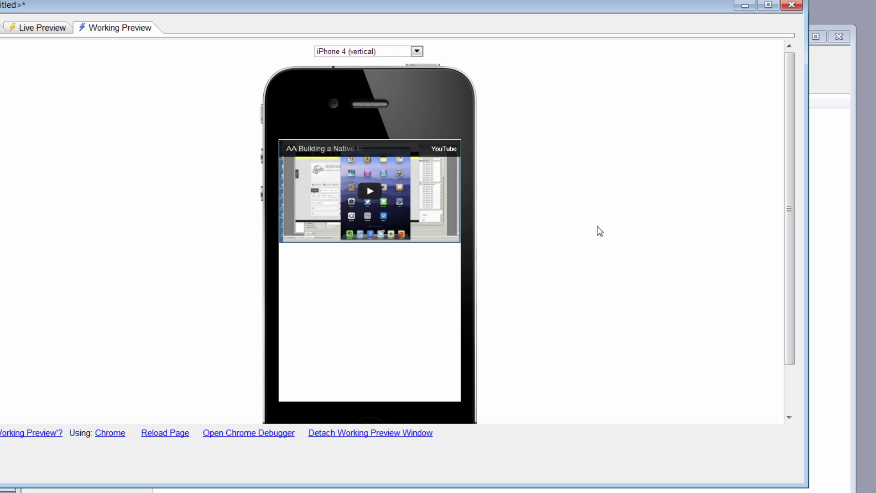
scroll(600, 232, "down", 2)
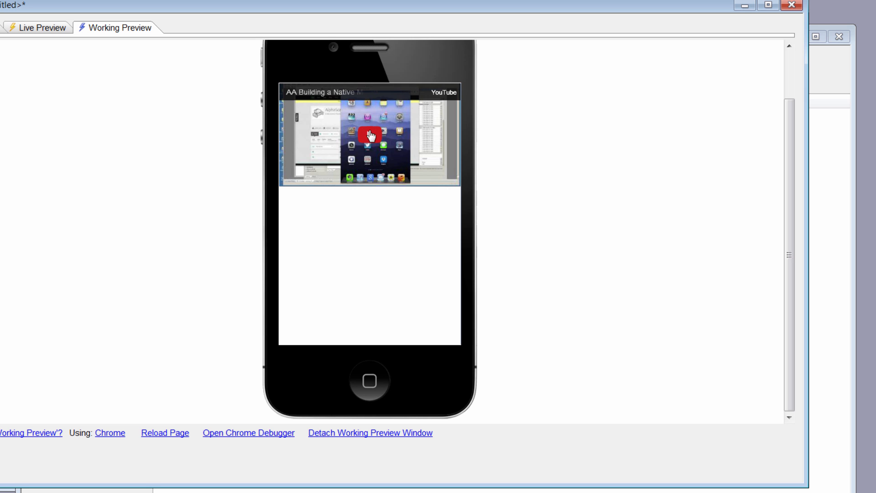
left_click(371, 137)
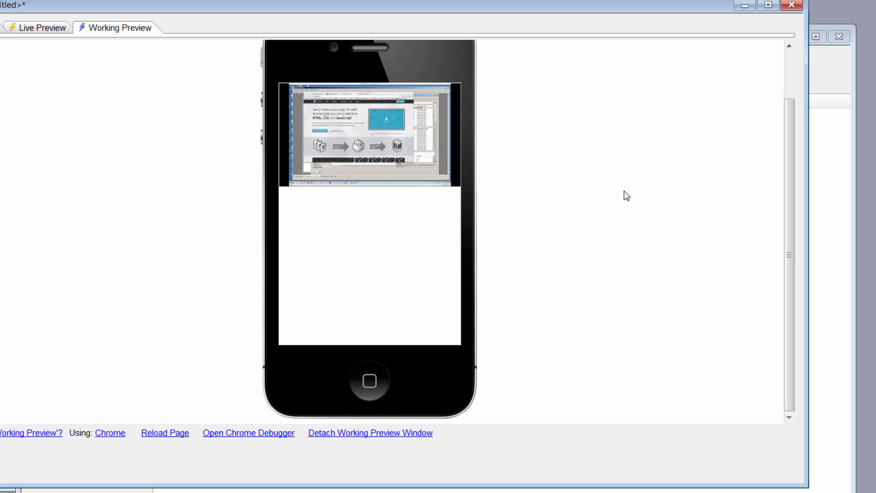
left_click(294, 179)
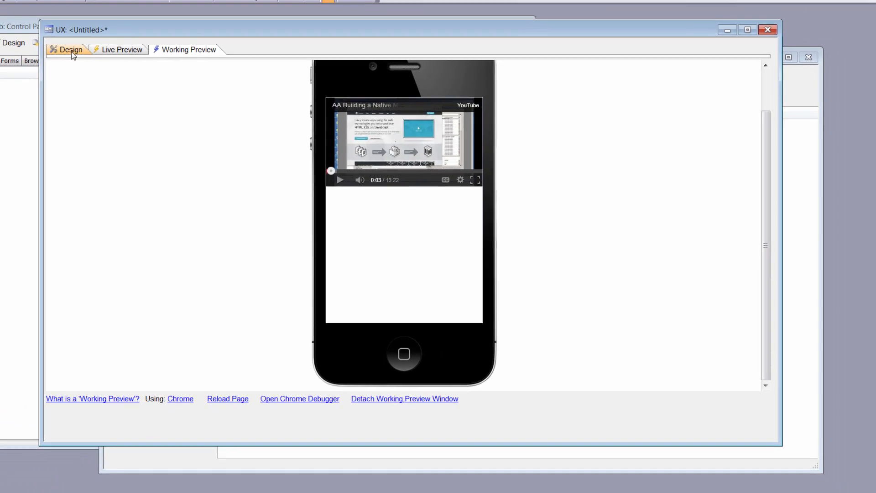
Return to the design and set the VideoPlayer's player type to HTML5.
left_click(145, 69)
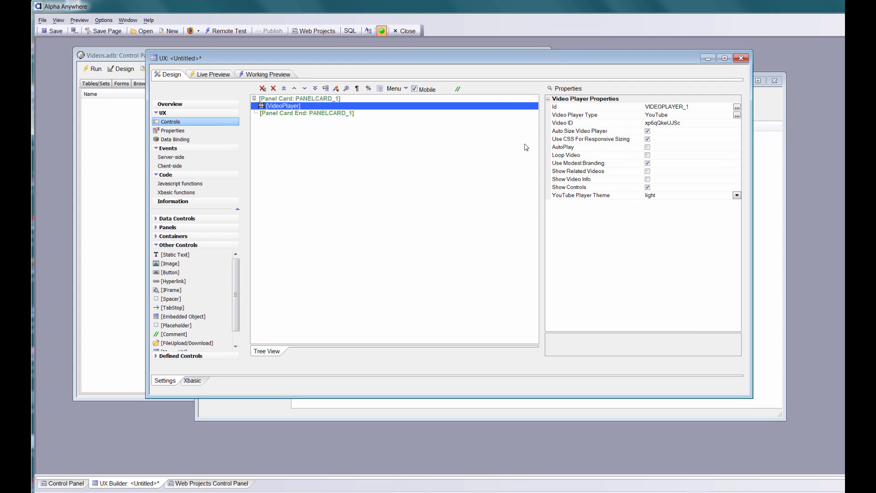
left_click(737, 115)
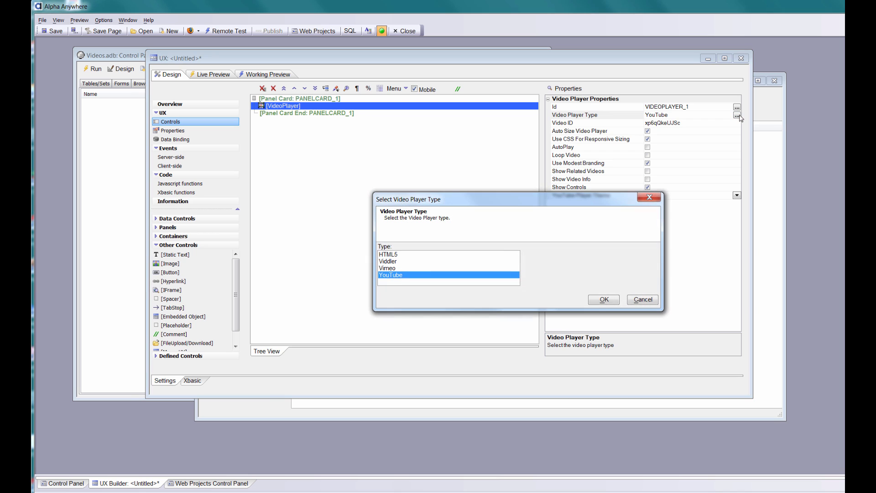
left_click(396, 257)
left_click_drag(497, 201, 350, 175)
left_click(457, 275)
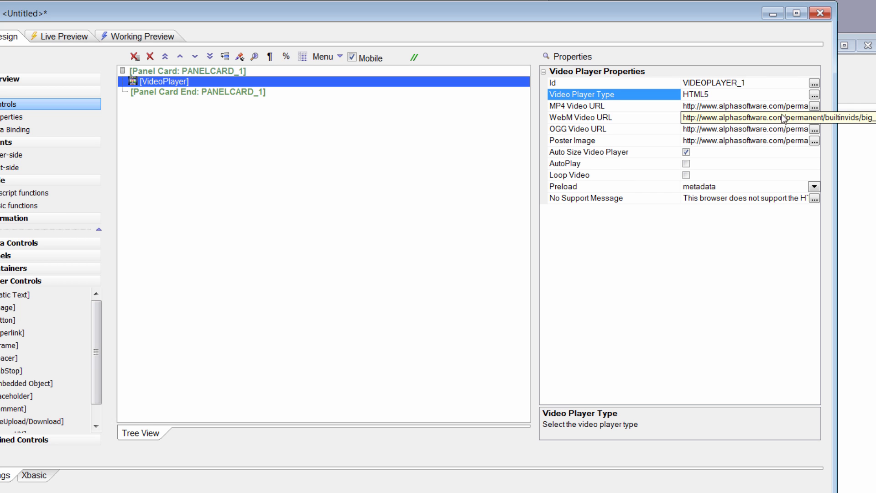
Change the VideoPlayer's player type to Viddler.
left_click(815, 94)
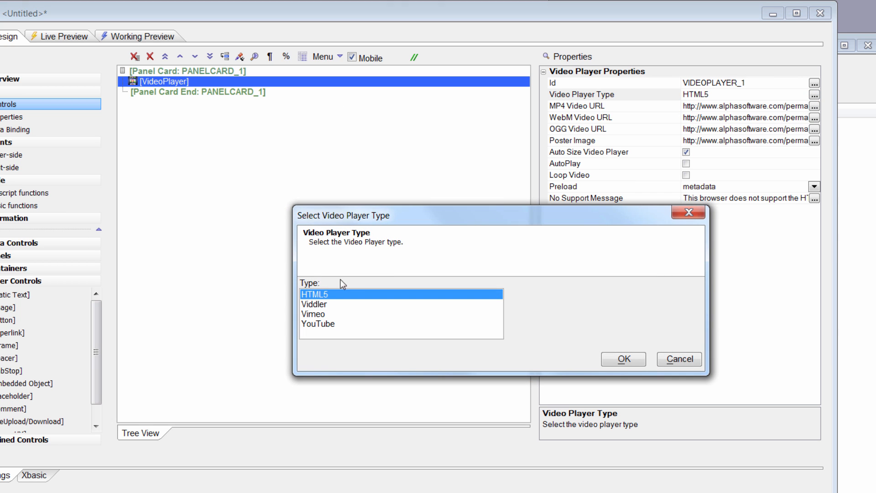
left_click(325, 304)
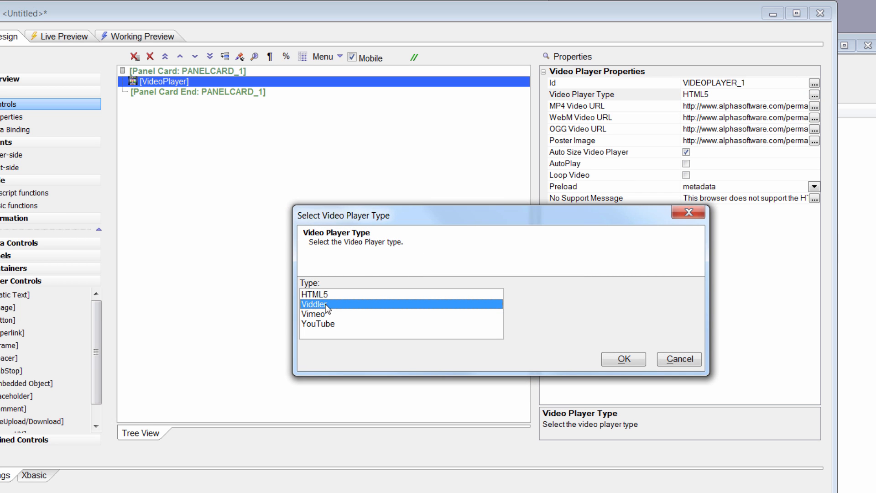
left_click(622, 360)
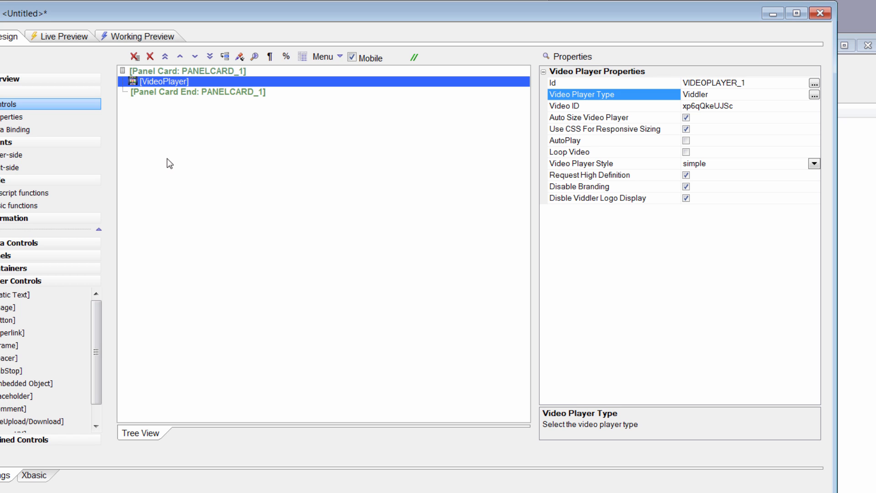
Set the VideoPlayer's player type to Vimeo and close the untitled UX component.
left_click(815, 95)
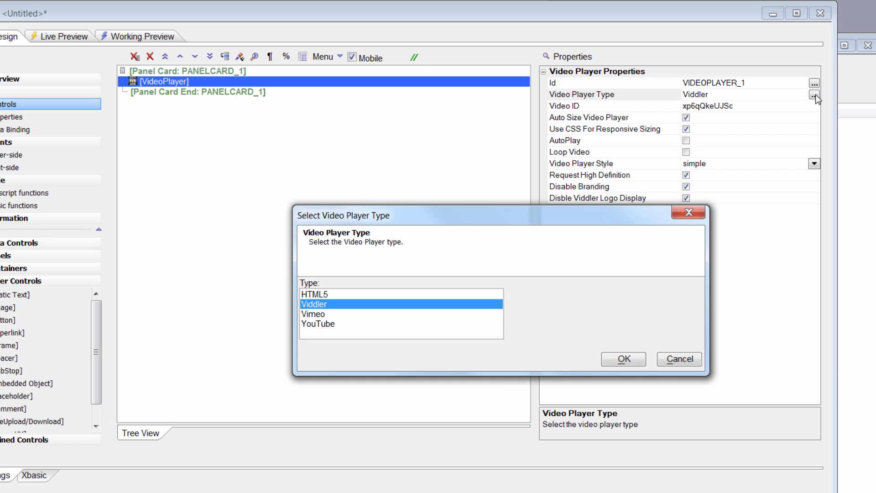
left_click(333, 315)
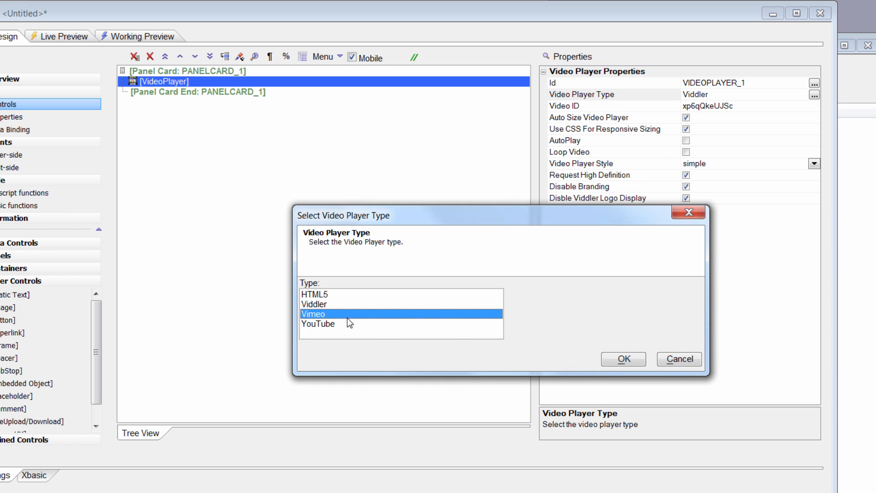
left_click(634, 358)
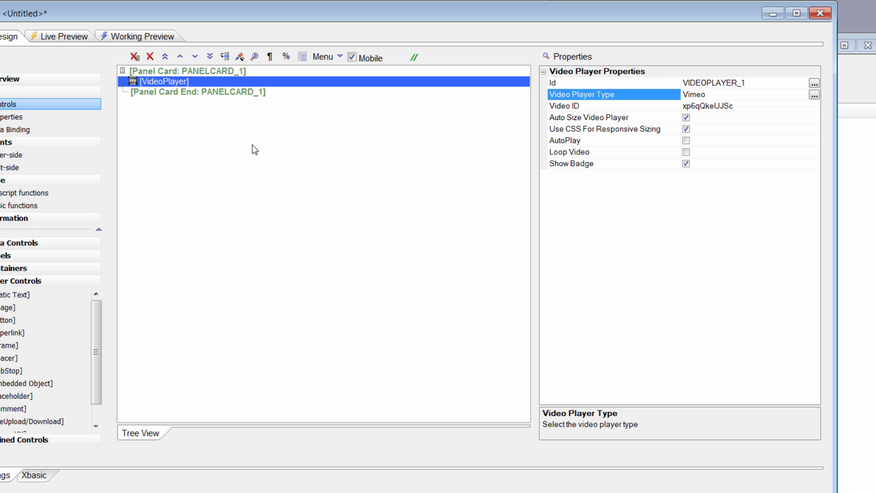
left_click(829, 6)
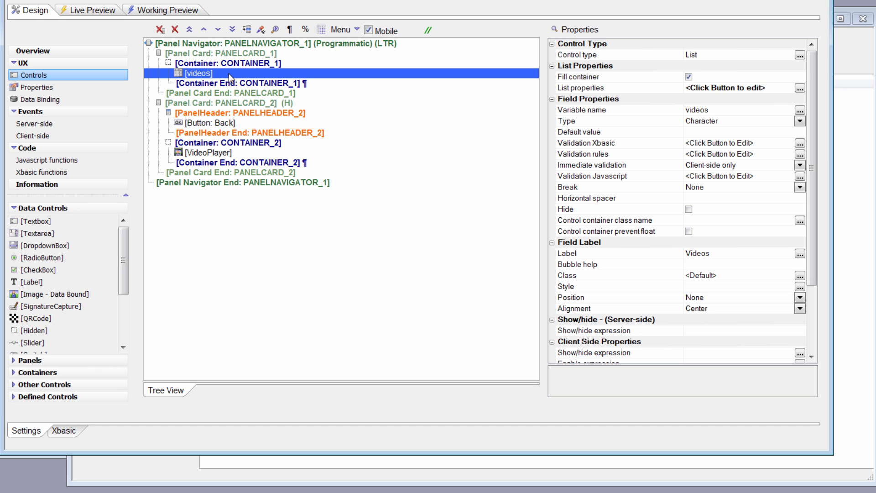
Review the videos list's static Artist and Video data and its return field in the List Builder.
left_click(800, 88)
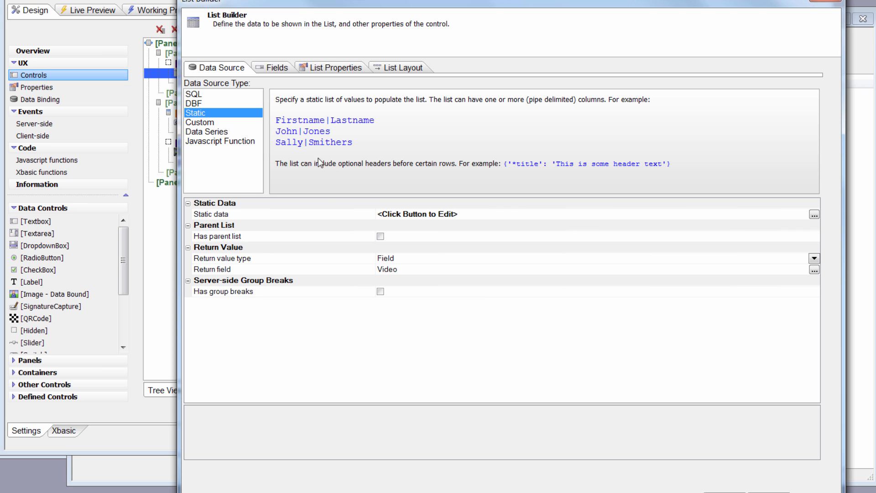
left_click(816, 217)
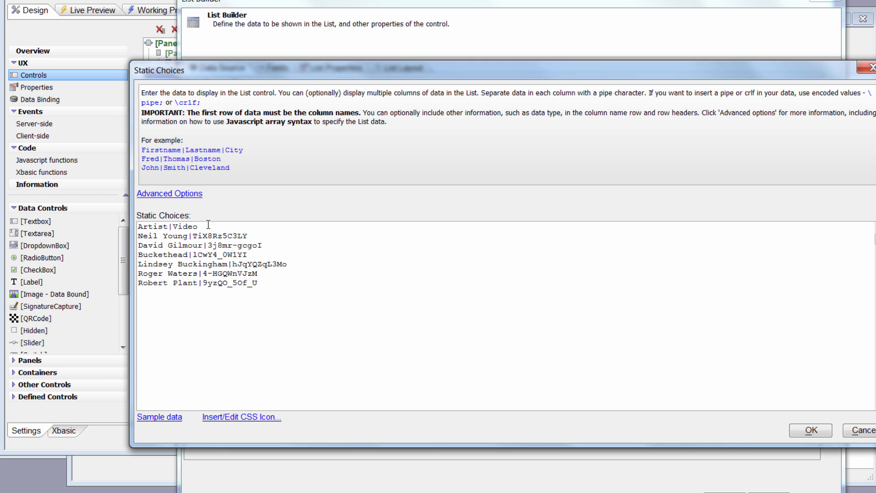
left_click(811, 430)
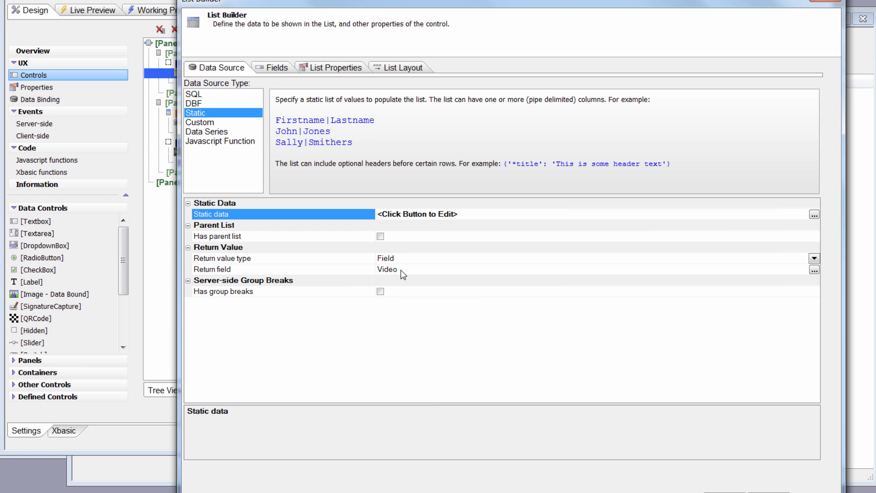
left_click(707, 489)
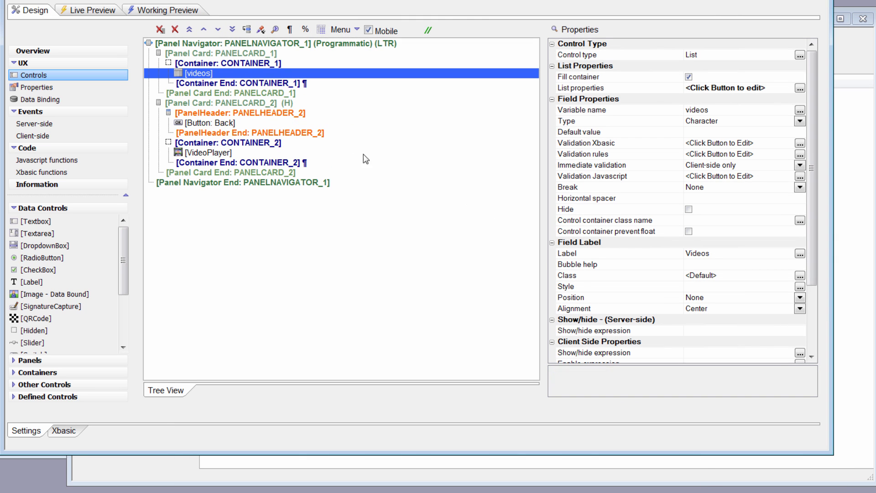
Check the VideoPlayer's properties on the second panel card and play the Neil Young video in the working preview.
left_click(223, 157)
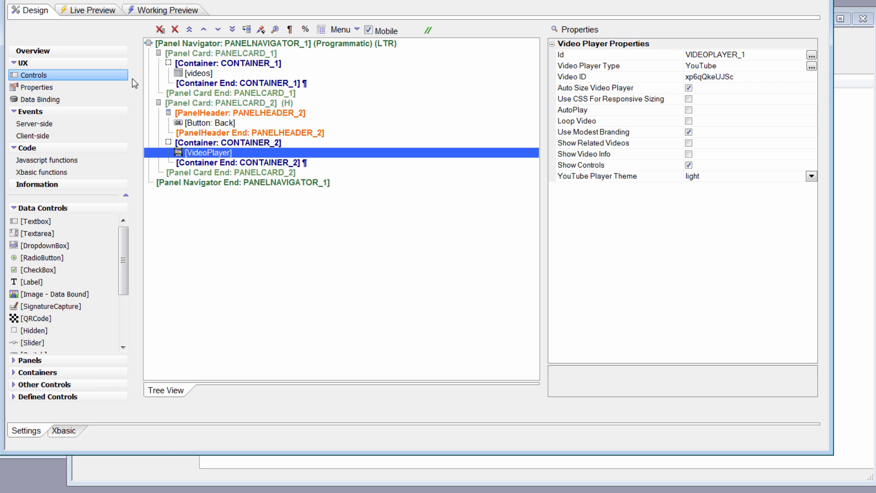
left_click(163, 11)
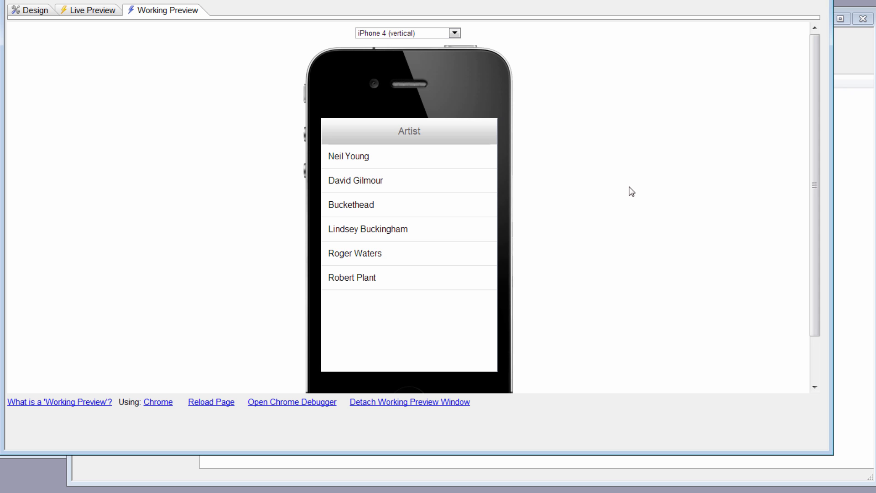
left_click(398, 162)
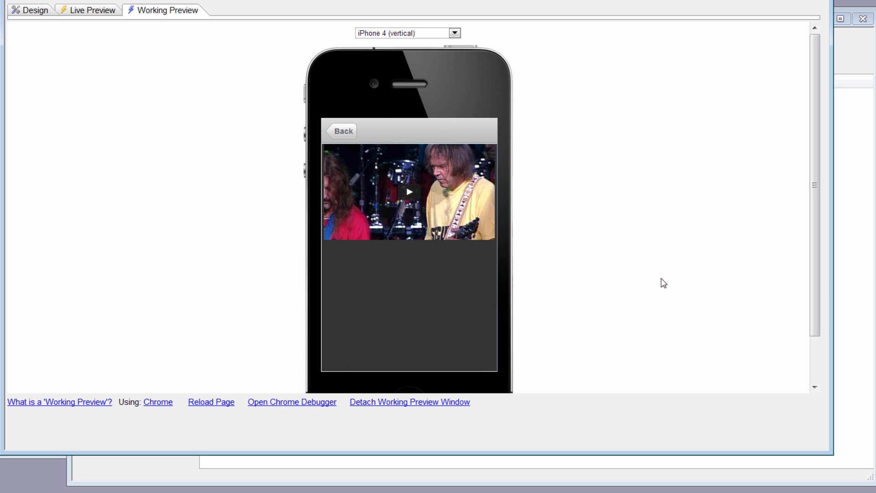
left_click(411, 193)
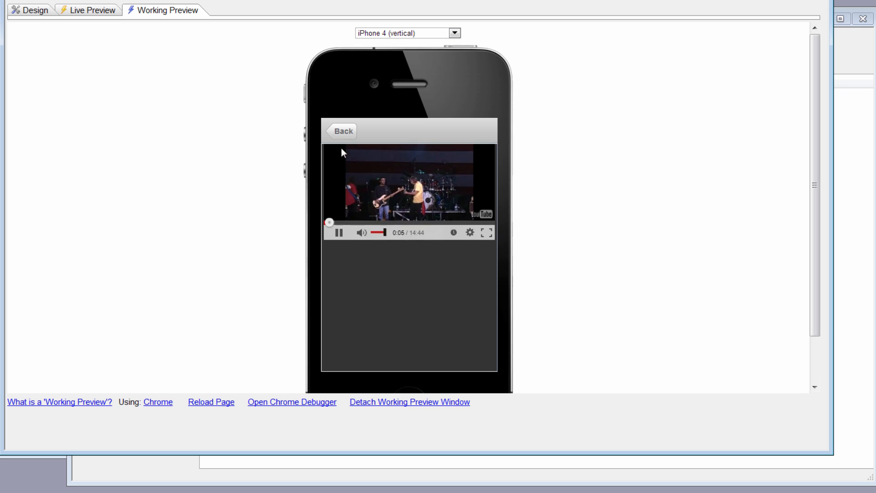
Go back to the artist list in the preview and play the David Gilmour video.
left_click(345, 131)
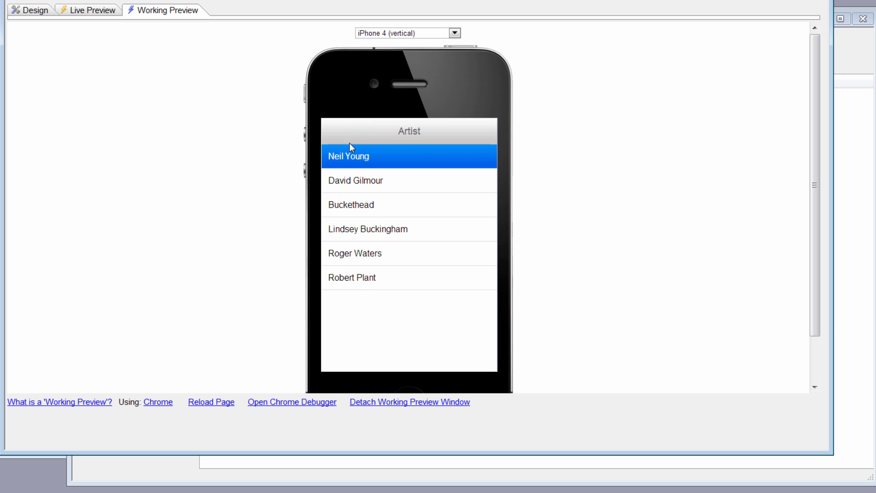
left_click(358, 182)
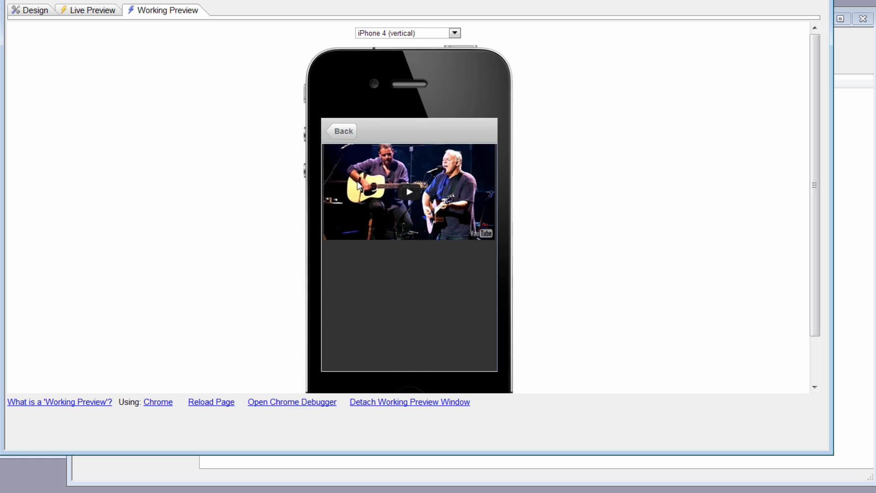
left_click(414, 192)
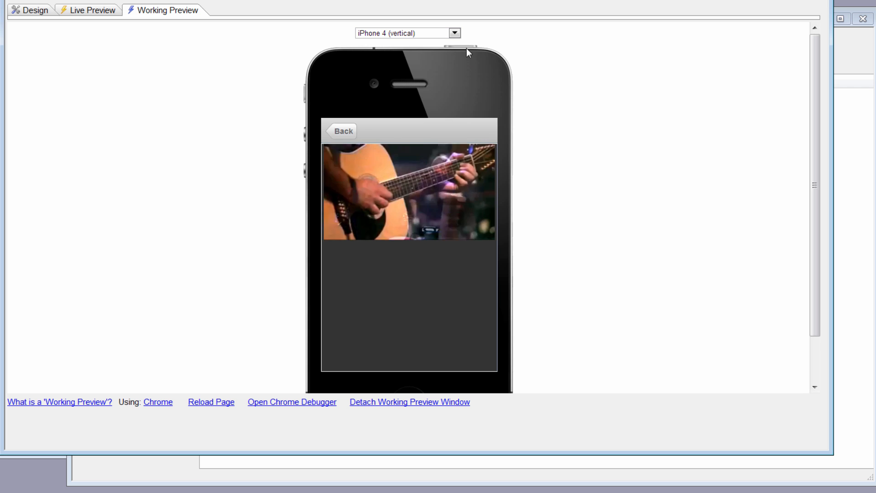
Preview the playing video on iPhone 4 (horizontal) and iPhone 5 (vertical), and return to the artist list.
left_click(455, 33)
left_click(445, 48)
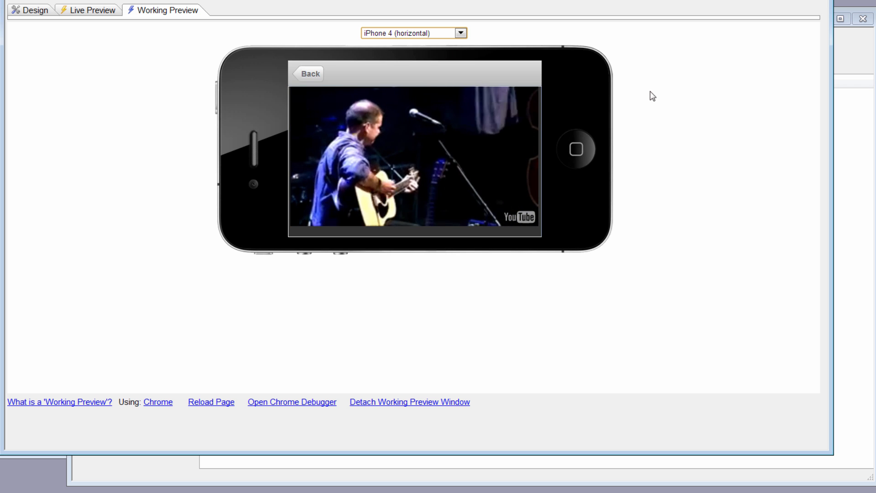
left_click(457, 35)
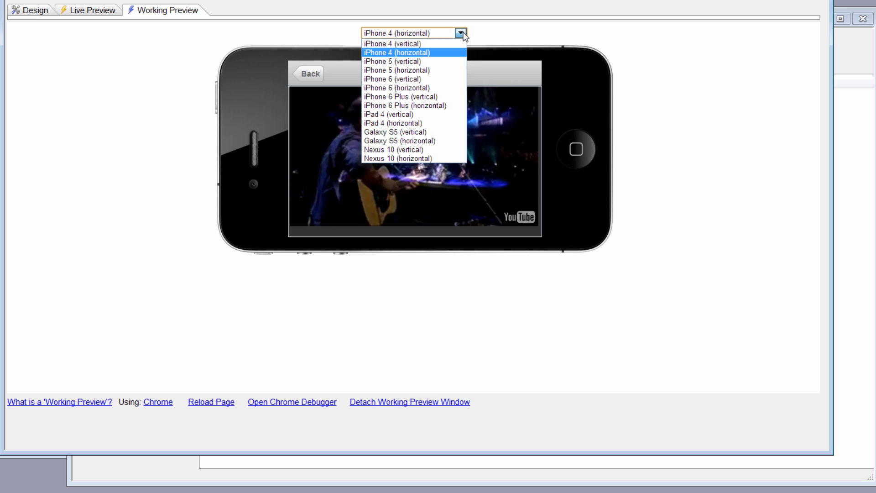
left_click(445, 62)
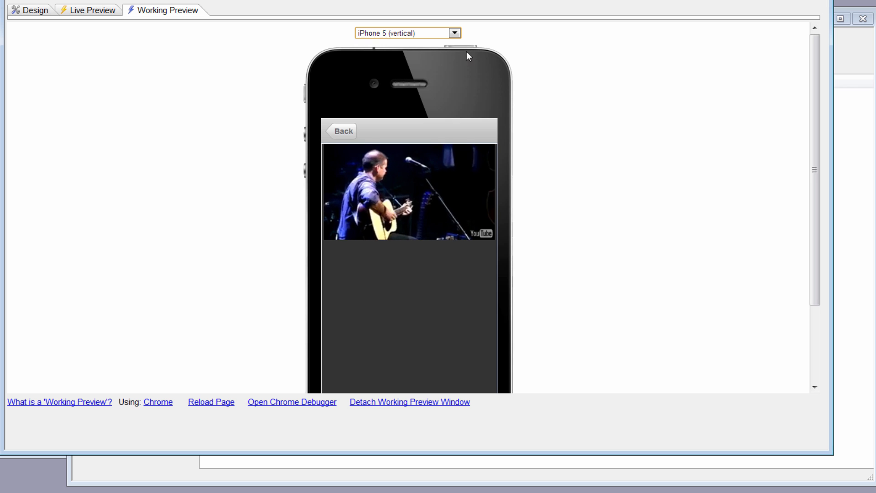
left_click(346, 132)
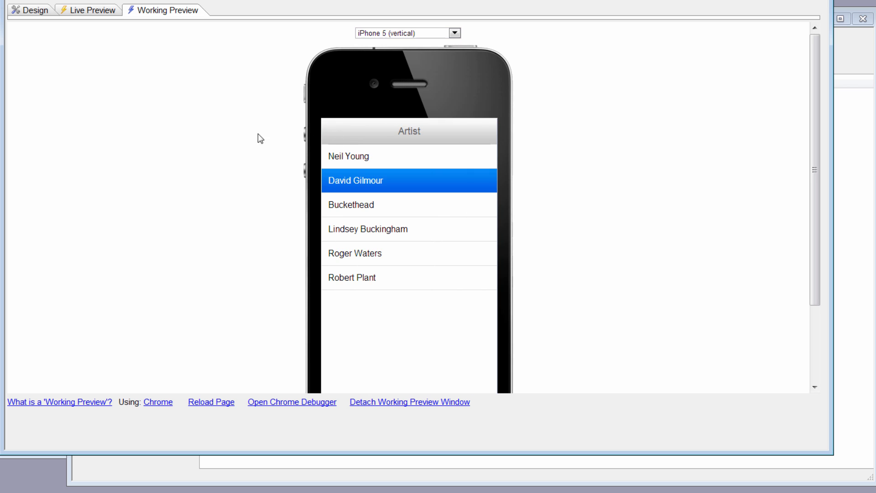
Return to the design and examine the JavaScript code of the videos list's onClick event.
left_click(44, 11)
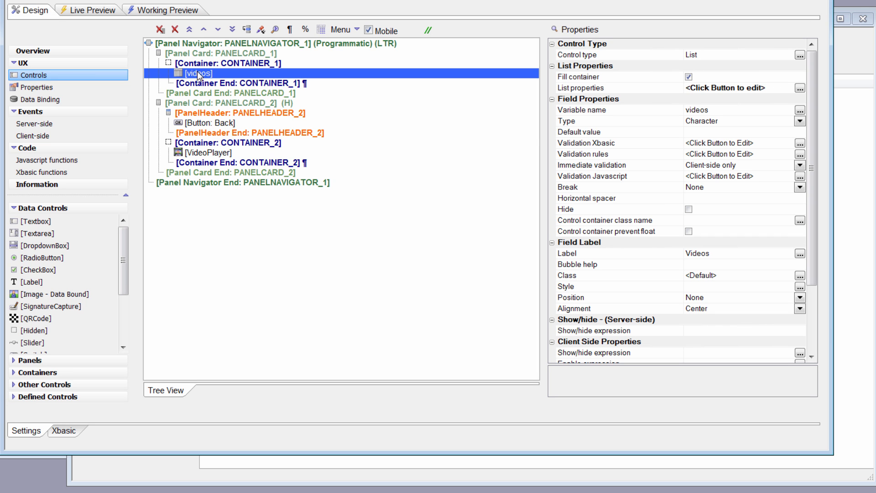
left_click(800, 88)
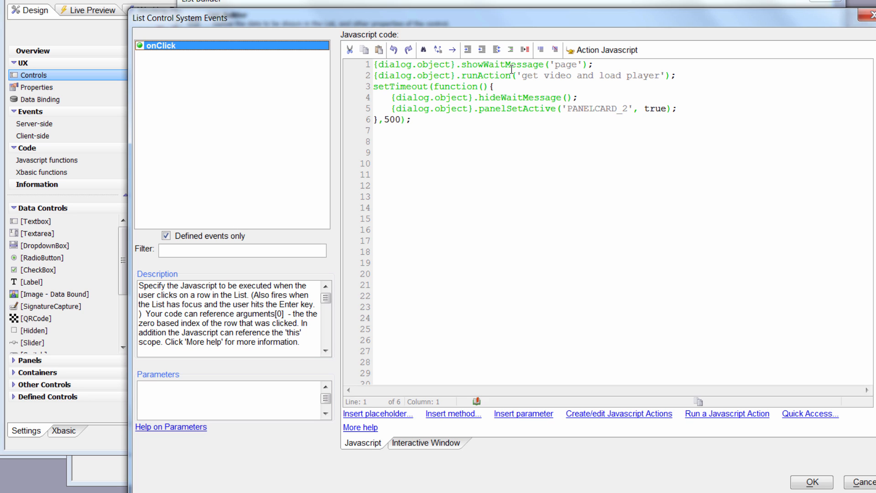
scroll(512, 70, "right", 1)
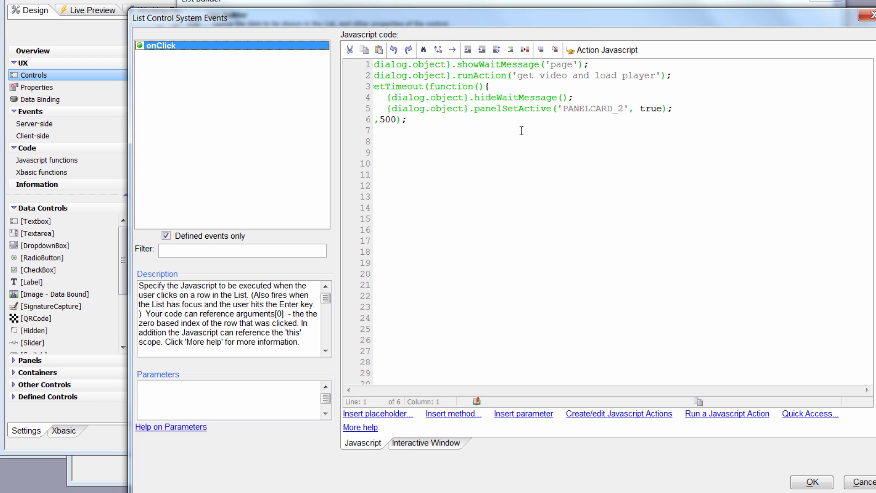
scroll(456, 129, "left", 1)
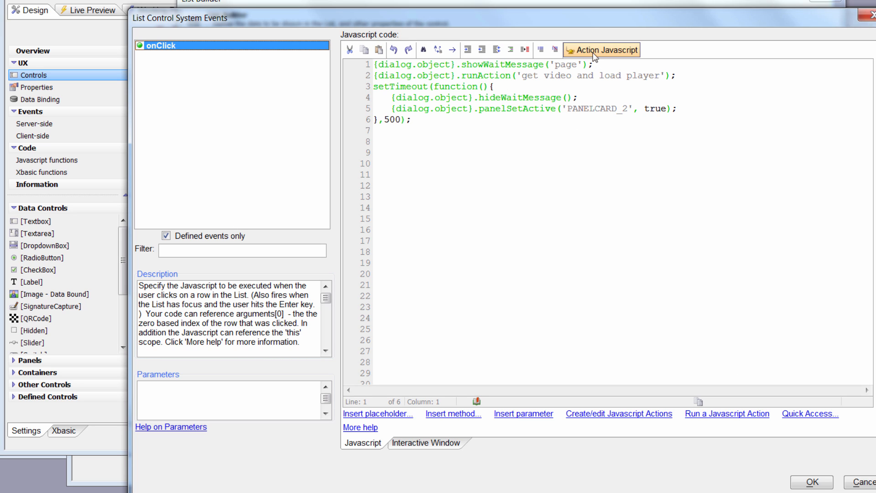
Open the Video Player Control Actions settings inside the "get video and load player" JavaScript action for editing.
left_click(614, 50)
left_click(615, 48)
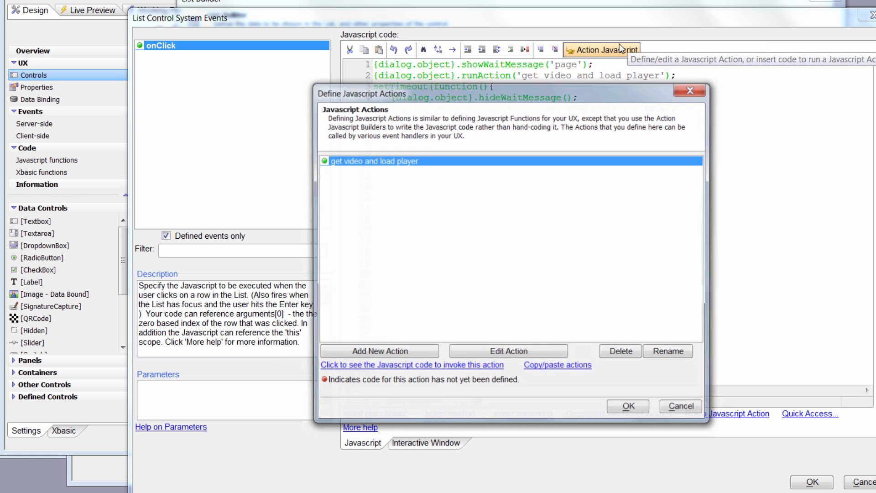
left_click(533, 354)
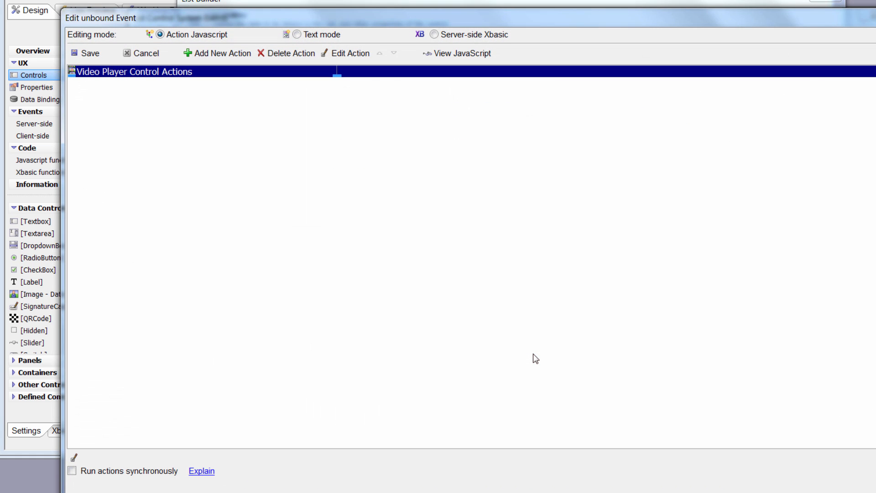
left_click(343, 52)
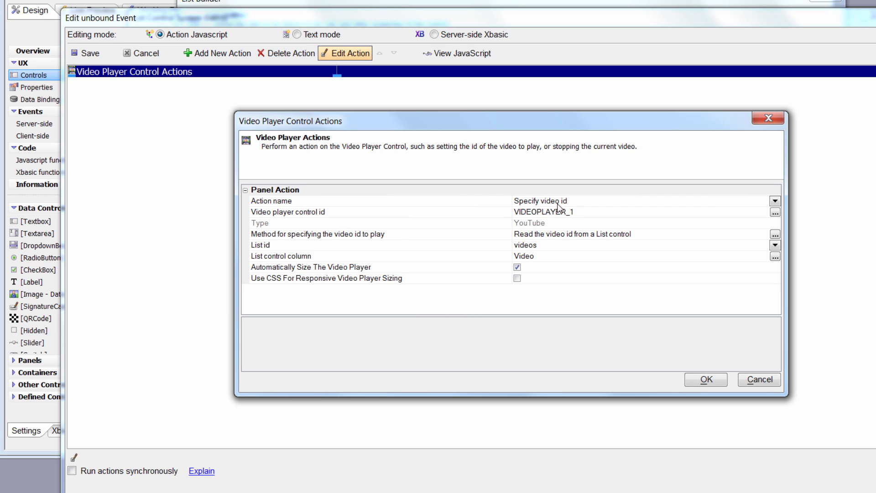
Set the action name to Specify video id and choose VIDEOPLAYER_1 as the video player control.
left_click(776, 201)
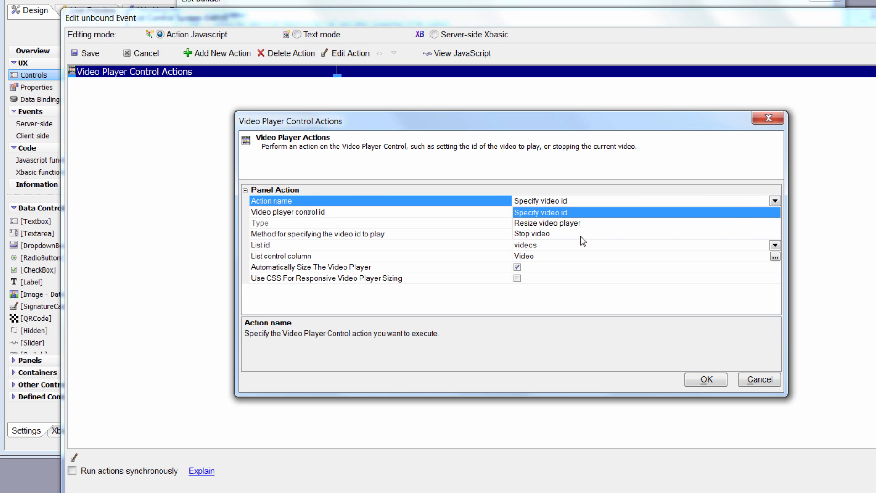
left_click(581, 211)
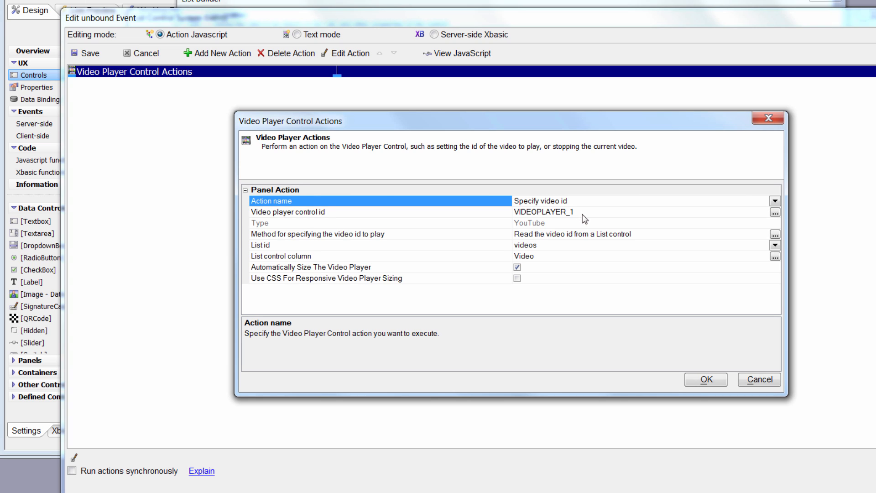
left_click(589, 212)
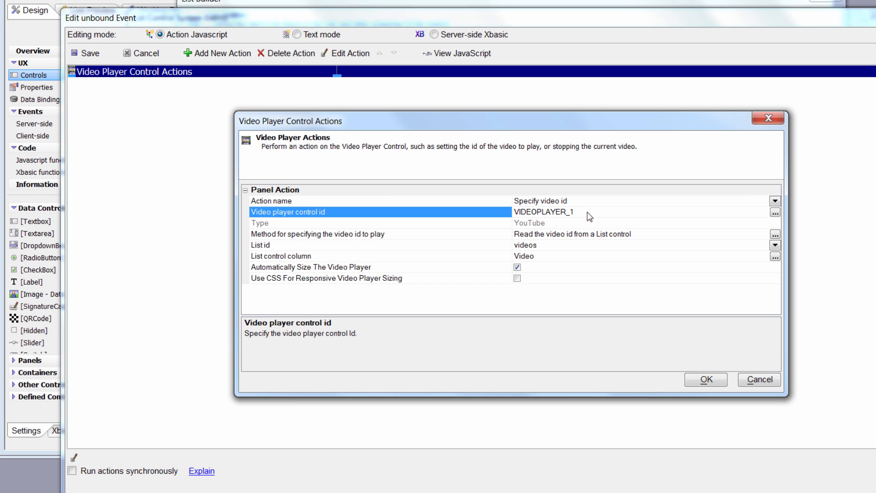
left_click(776, 212)
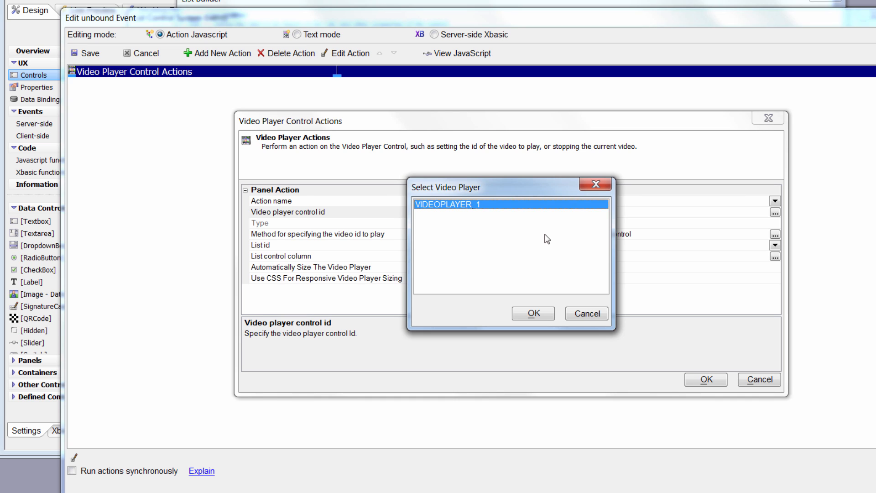
left_click(540, 314)
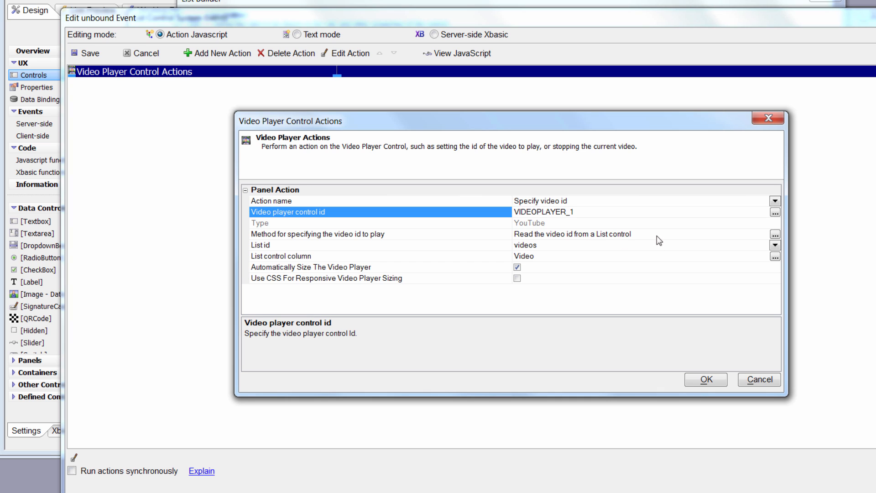
Have the video id read from a List control, using the videos list and its Video column.
left_click(775, 234)
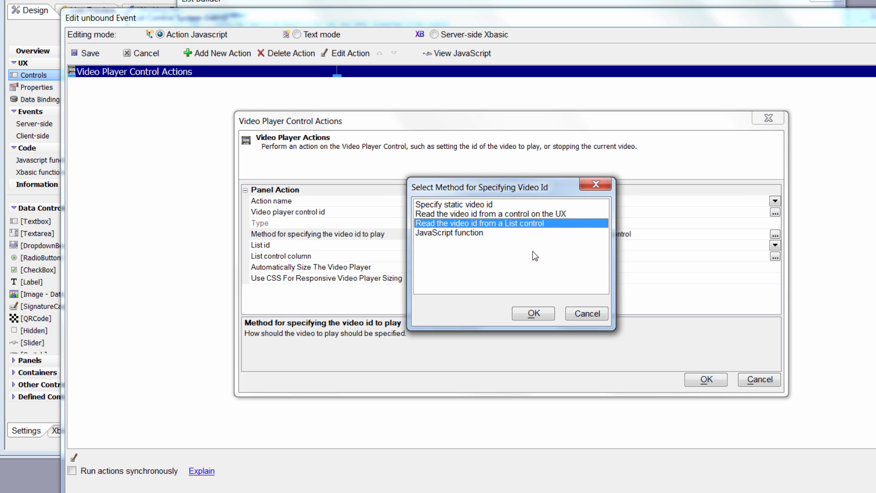
left_click(546, 315)
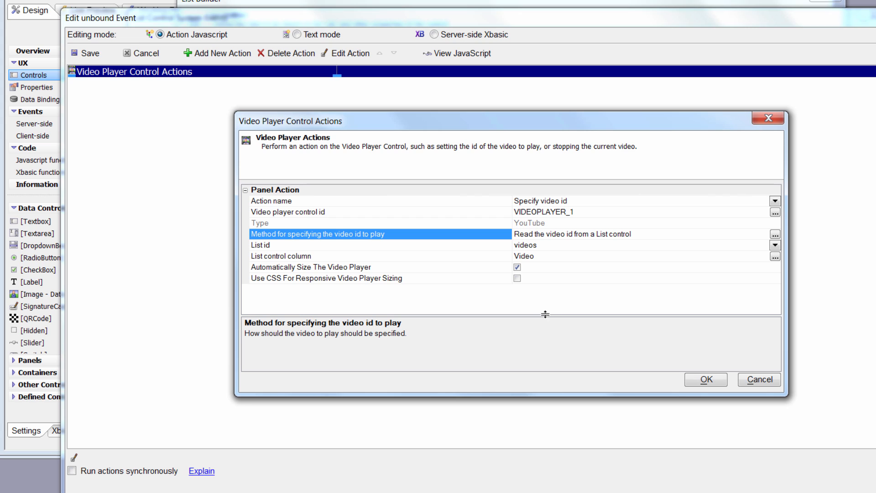
left_click(777, 246)
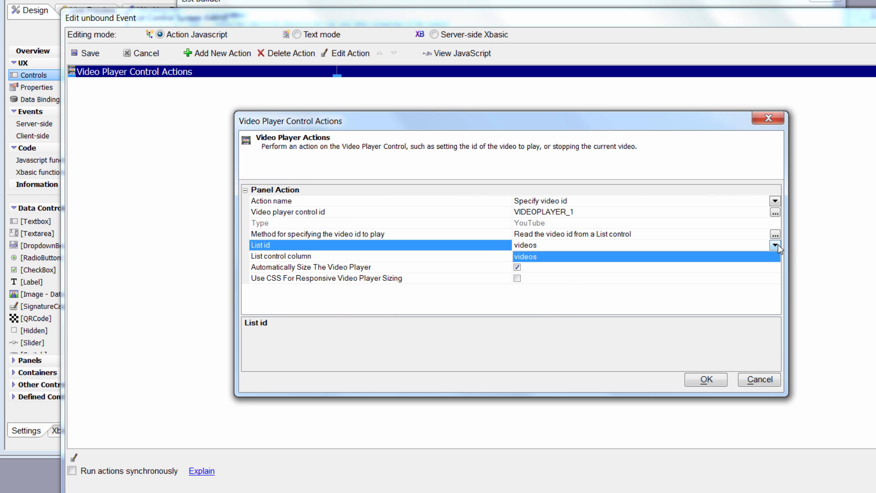
left_click(739, 256)
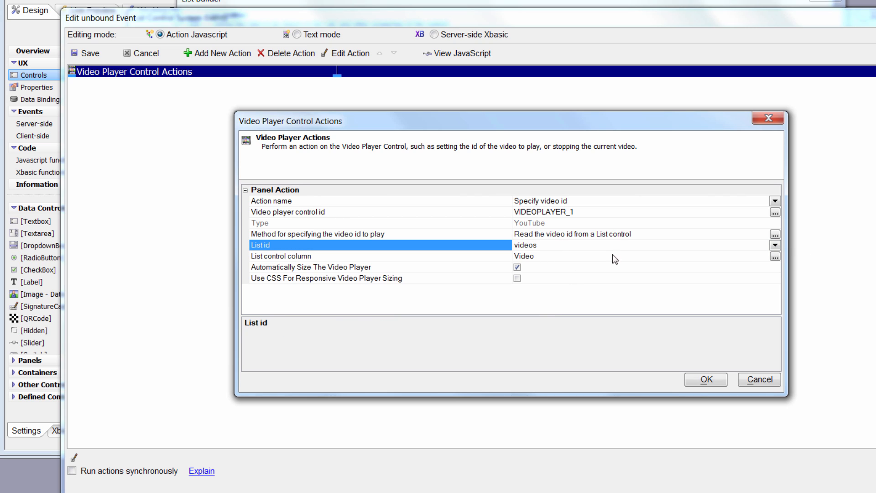
left_click(775, 256)
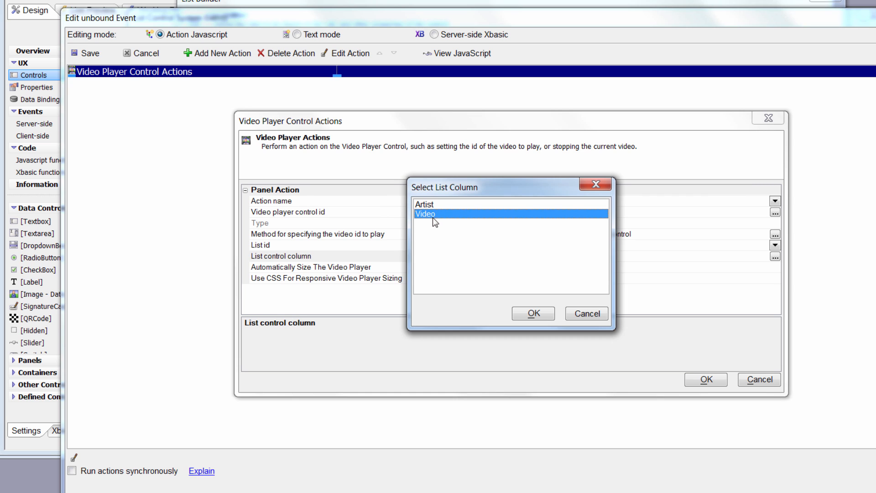
left_click(528, 314)
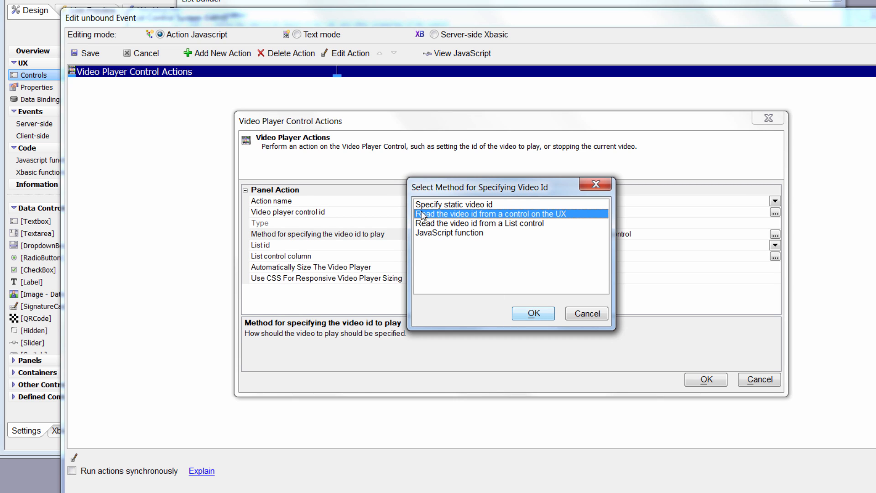
Switch the video id method to "Read the video id from a control on the UX" with videos as the control id.
left_click(547, 315)
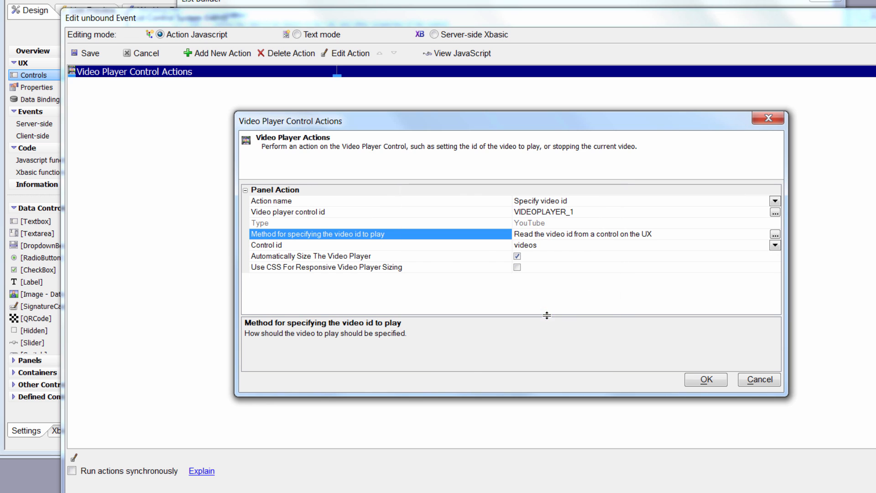
left_click(775, 244)
left_click(619, 256)
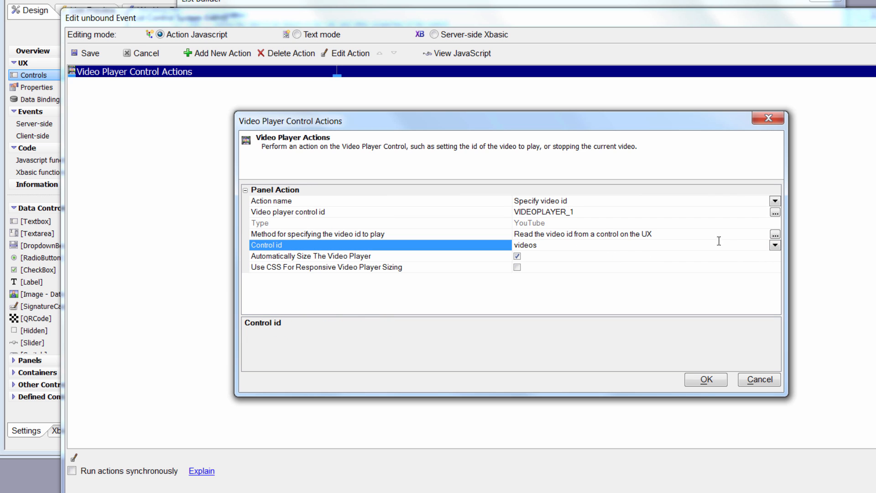
Change the video id method back to "Read the video id from a List control" with Video as the list column.
left_click(775, 234)
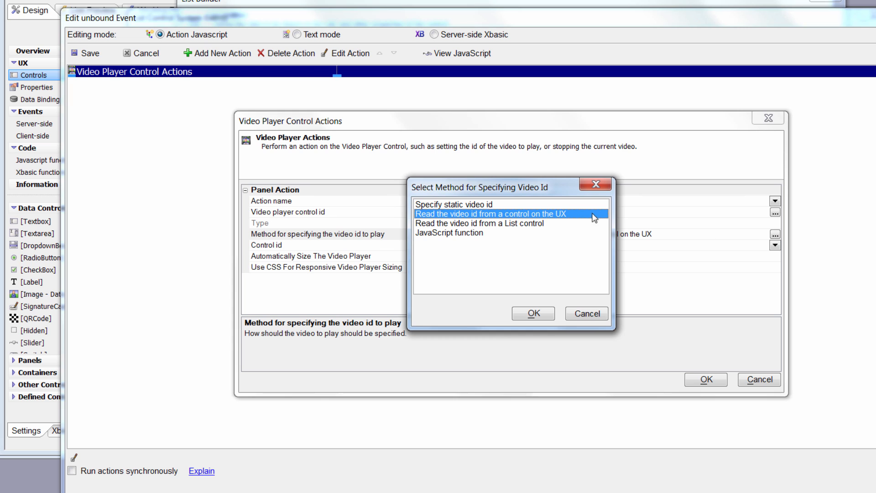
left_click(505, 224)
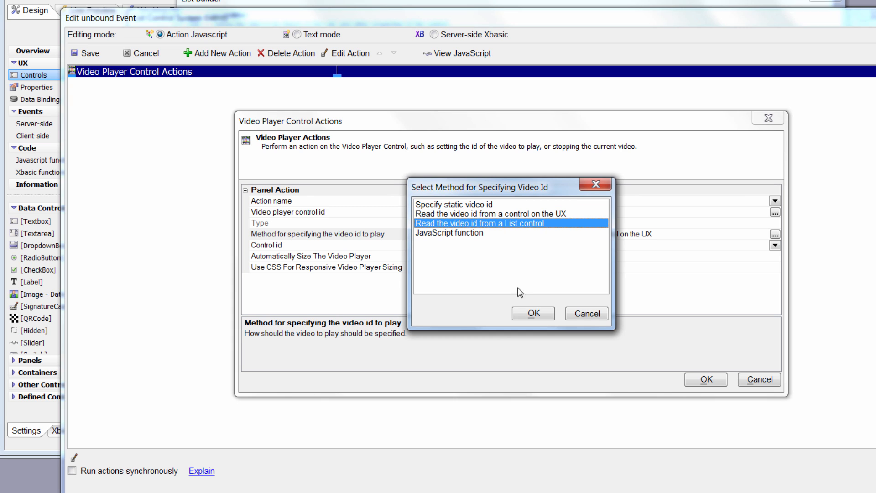
left_click(543, 320)
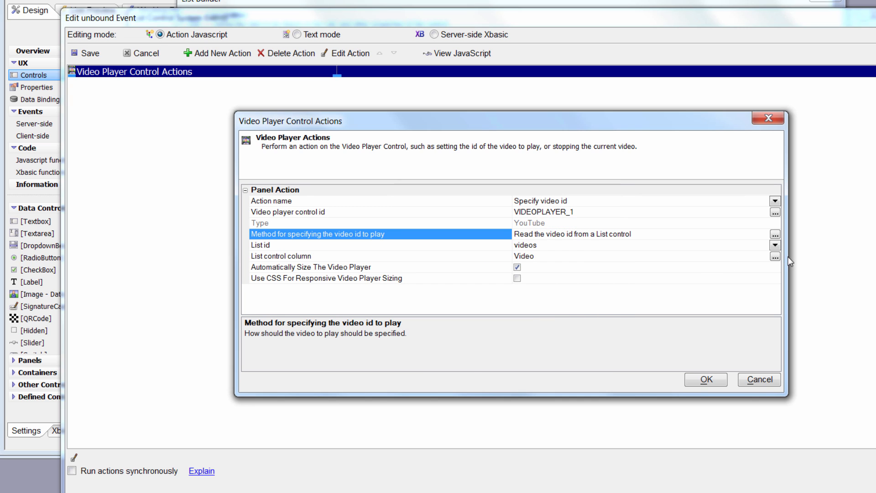
left_click(776, 256)
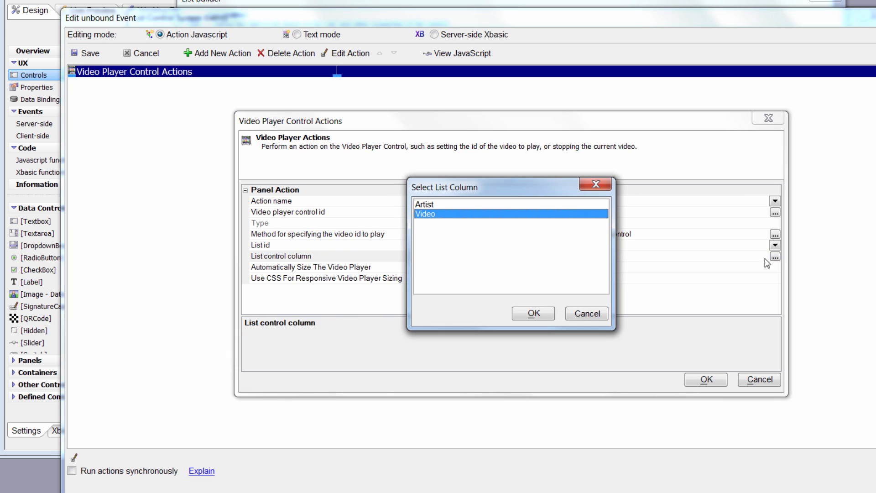
left_click(534, 314)
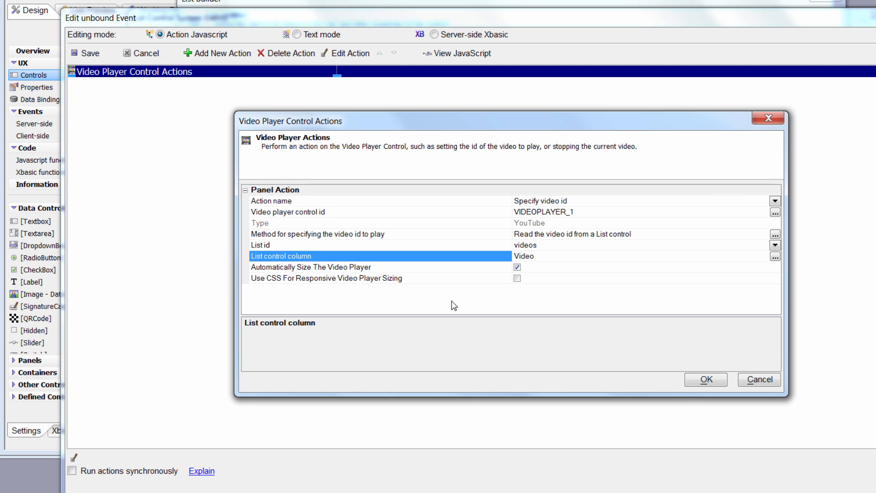
Accept the video player settings, save the action, and confirm the JavaScript actions list and the list's event editor.
left_click(709, 379)
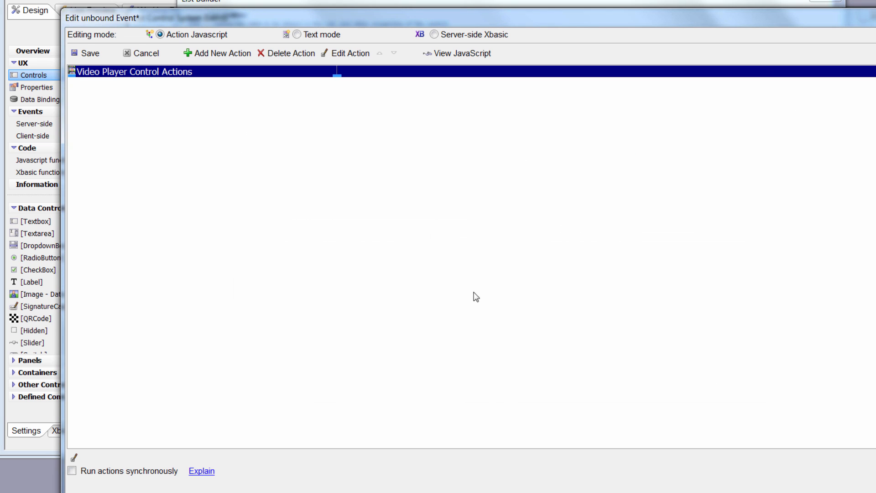
left_click(90, 52)
left_click(630, 408)
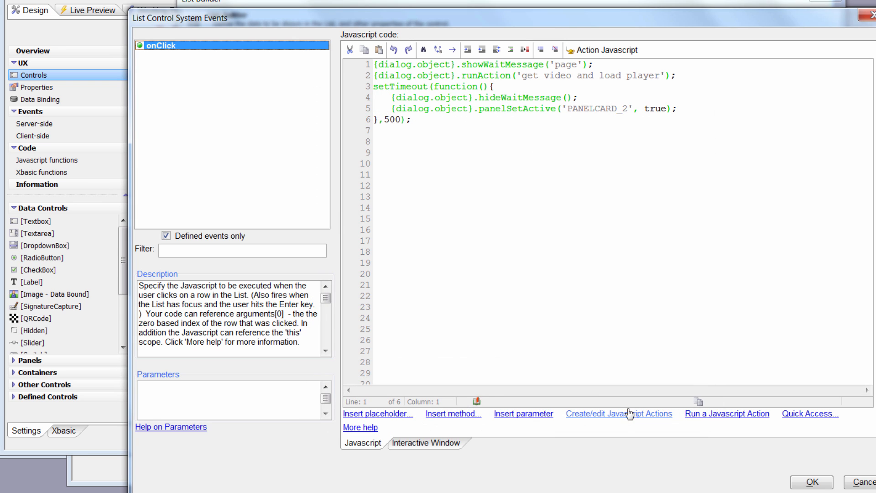
left_click(813, 482)
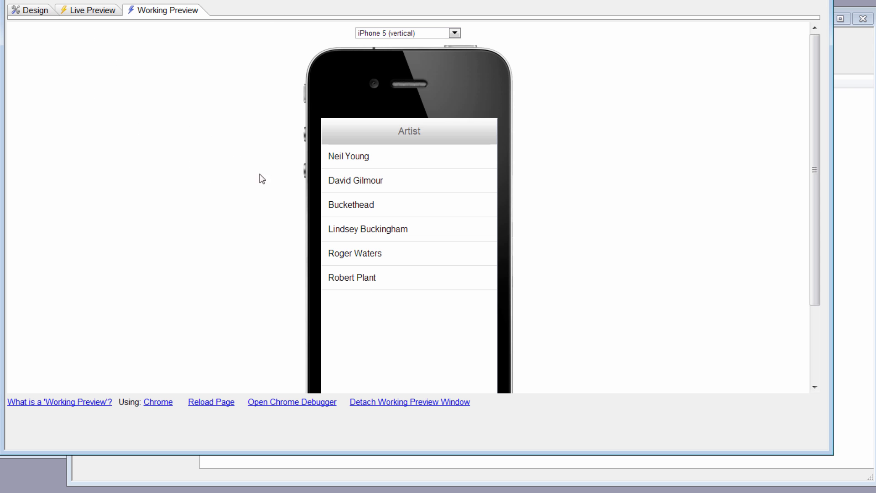
Play the Neil Young video in the iPhone 5 (vertical) working preview and go back to the artist list.
left_click(433, 160)
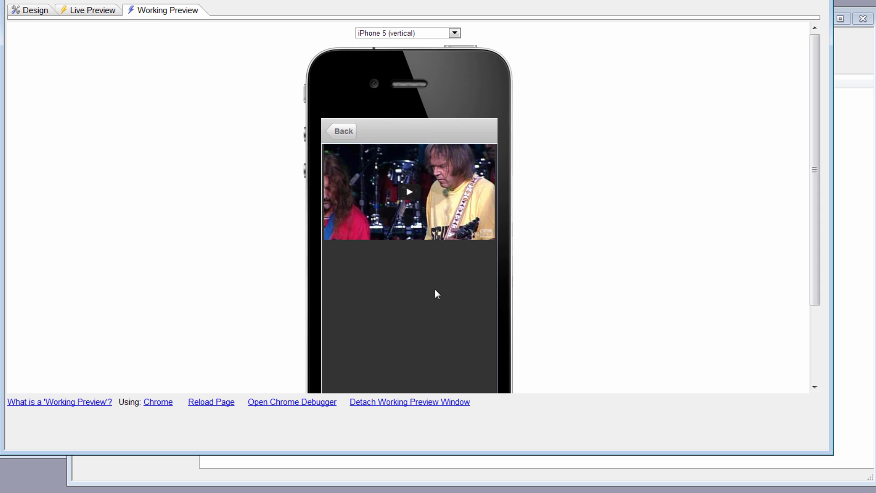
left_click(410, 194)
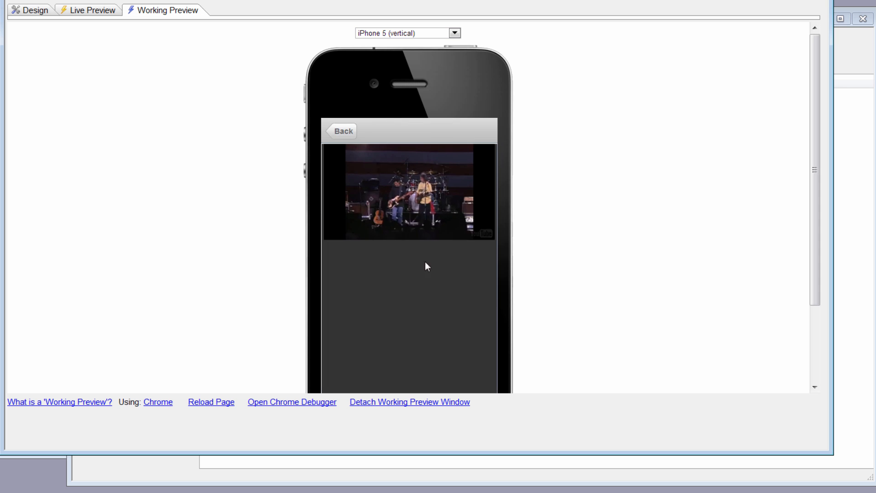
left_click(350, 130)
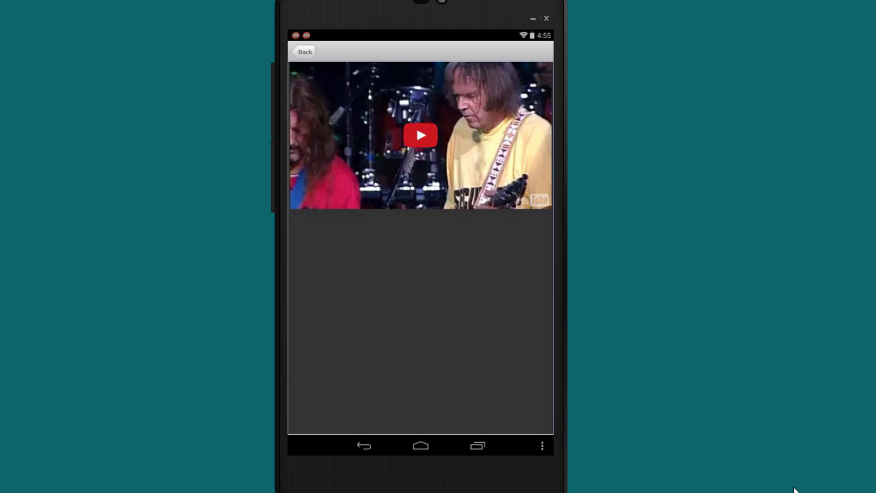
Play the loaded video on the Android device emulator and rotate the device to landscape and back to portrait.
left_click(426, 141)
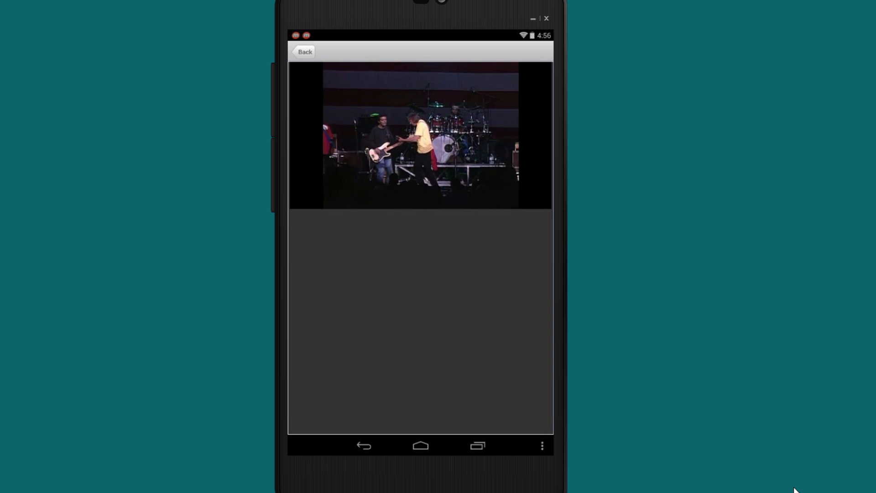
key("ctrl+F11")
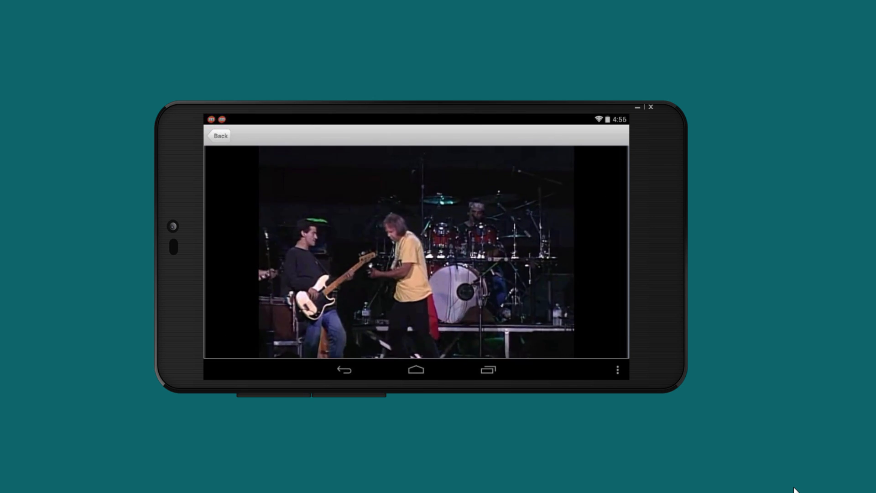
key("ctrl+F11")
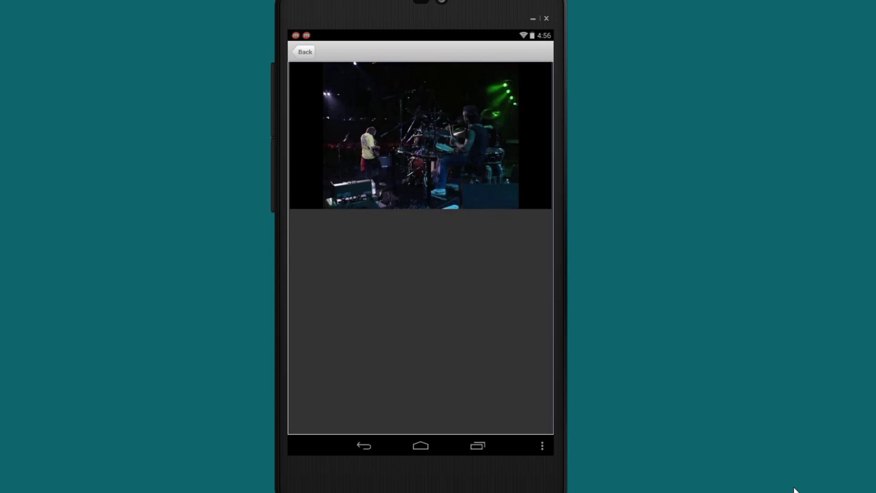
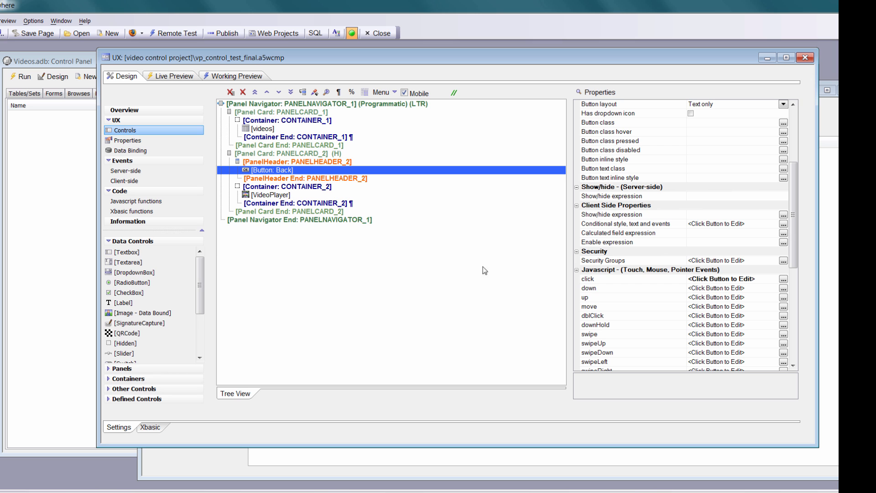
Review the Back button's click event actions: the Set Active Panel settings for PANELCARD_1 and the Stop video settings for VIDEOPLAYER_1.
left_click(783, 279)
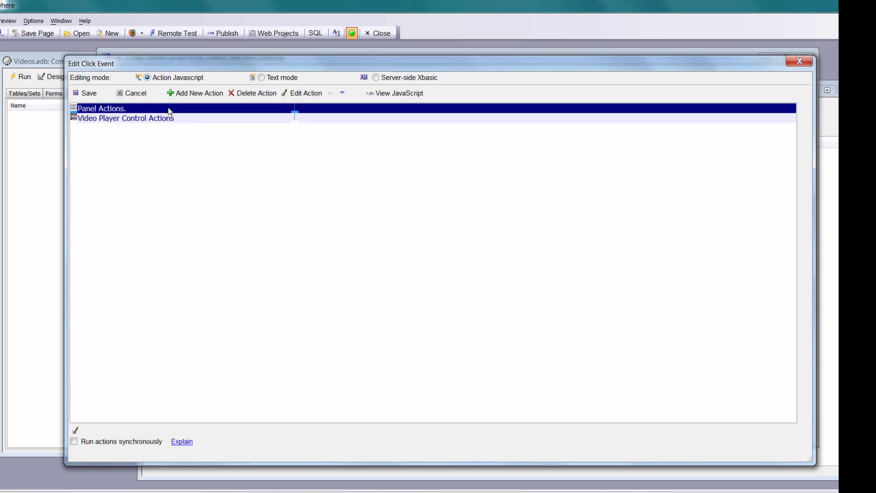
left_click(307, 94)
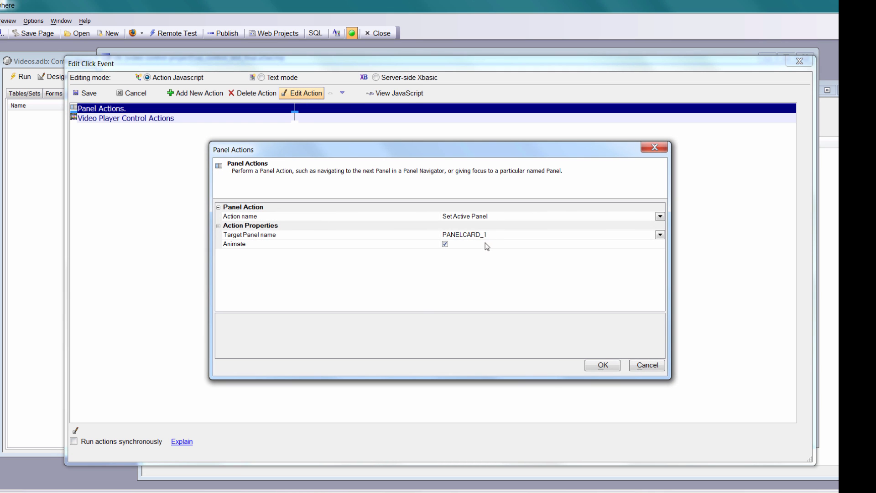
left_click(603, 365)
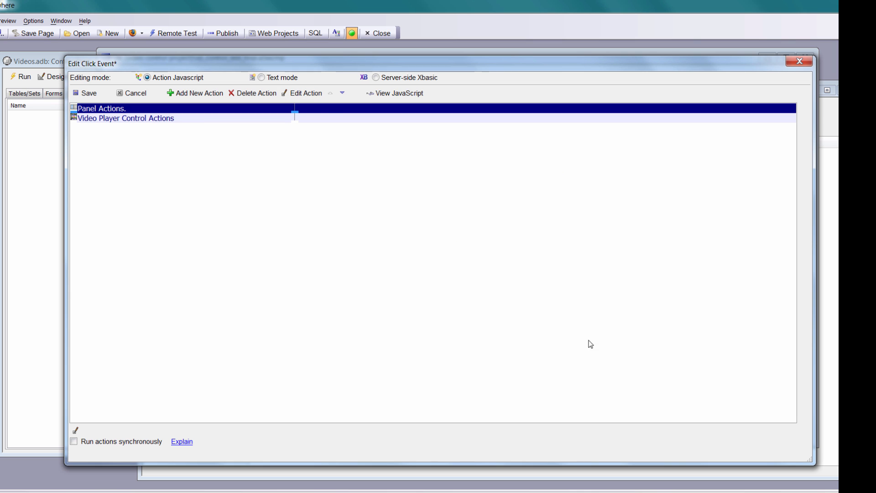
left_click(239, 120)
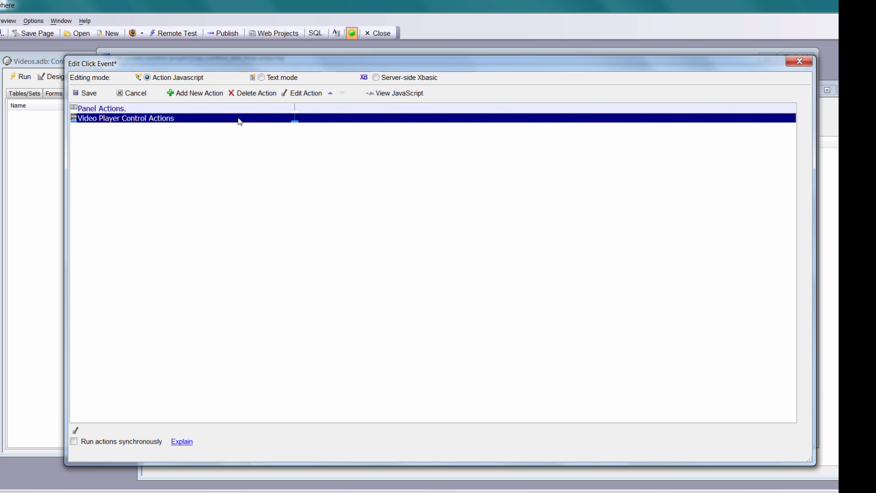
left_click(303, 93)
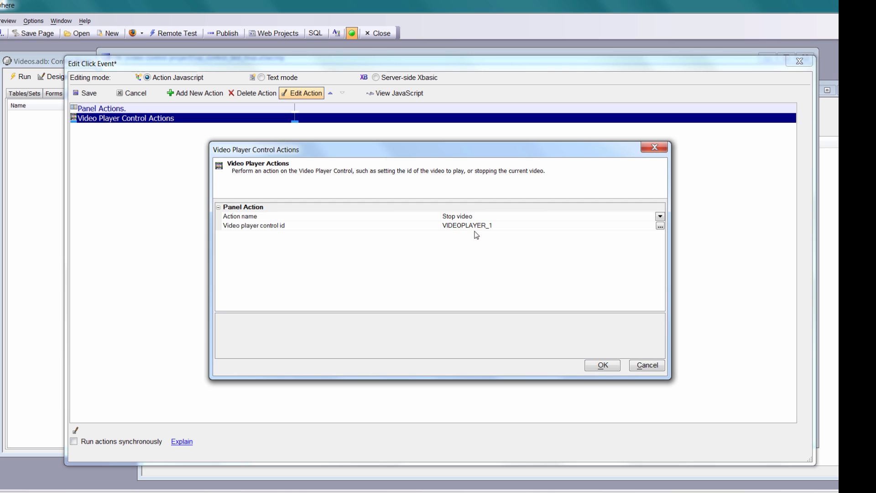
left_click(602, 365)
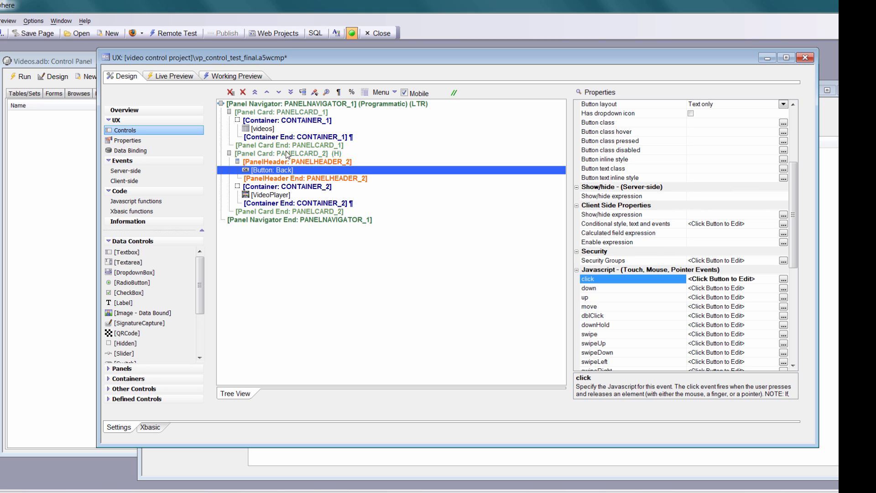
Enable Use CSS For Responsive Sizing on the VideoPlayer control.
left_click(257, 196)
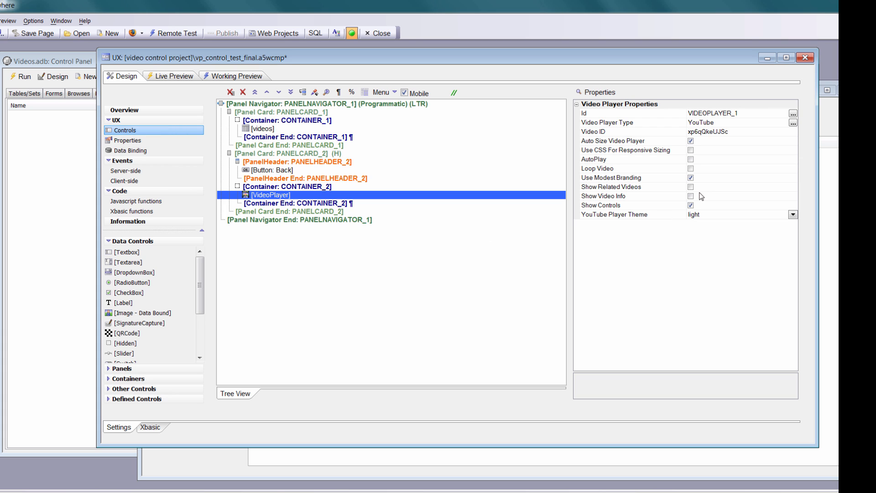
left_click(692, 150)
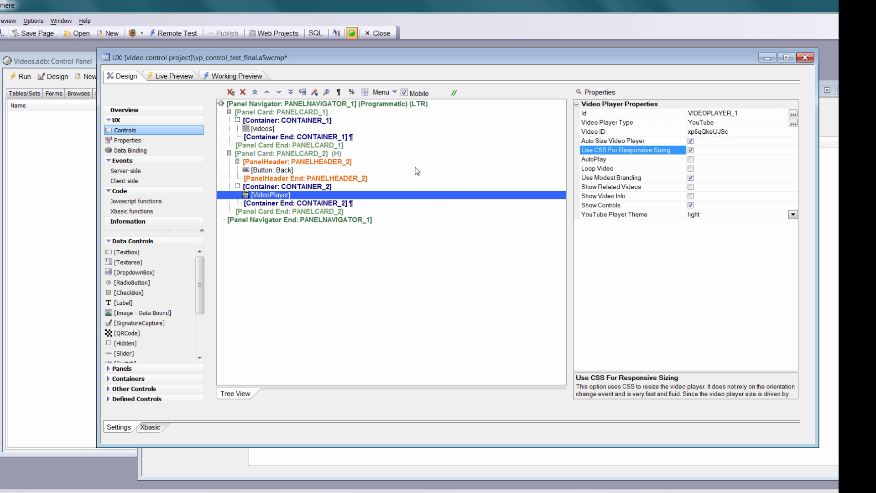
Test the Neil Young entry in the working preview as iPhone 4 (vertical) and return to the artist list.
left_click(237, 76)
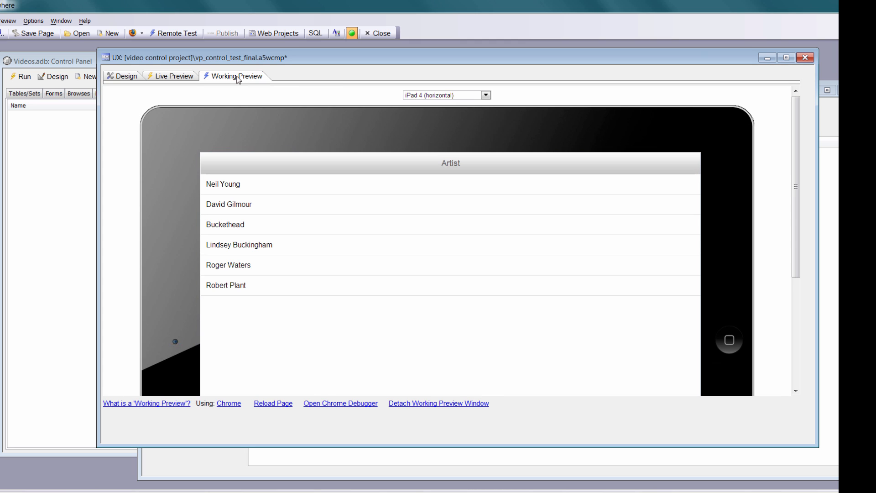
left_click(486, 95)
left_click(470, 104)
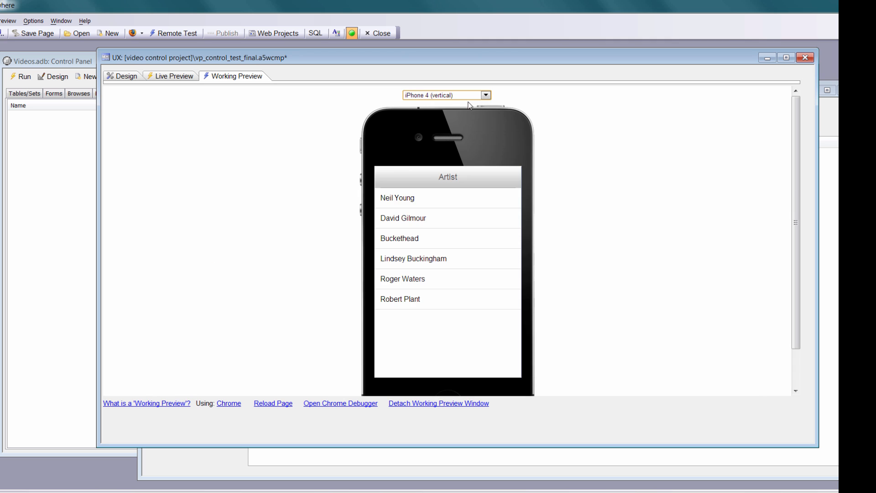
left_click(455, 197)
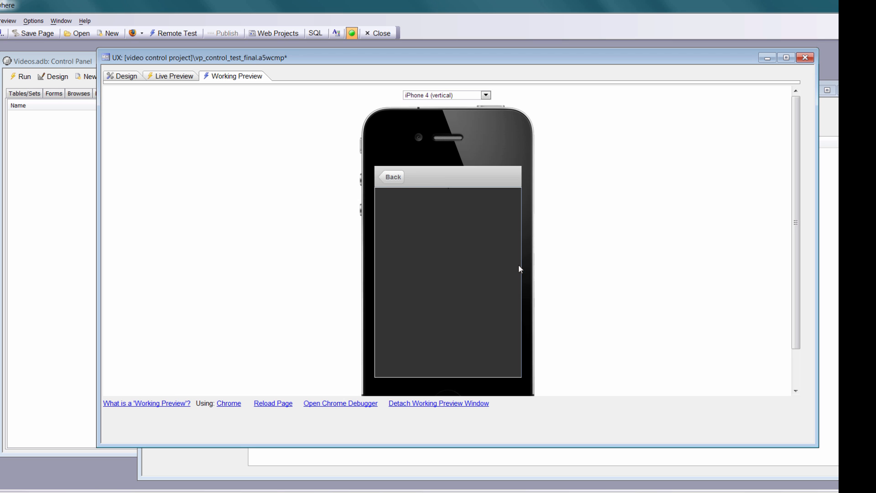
left_click(400, 178)
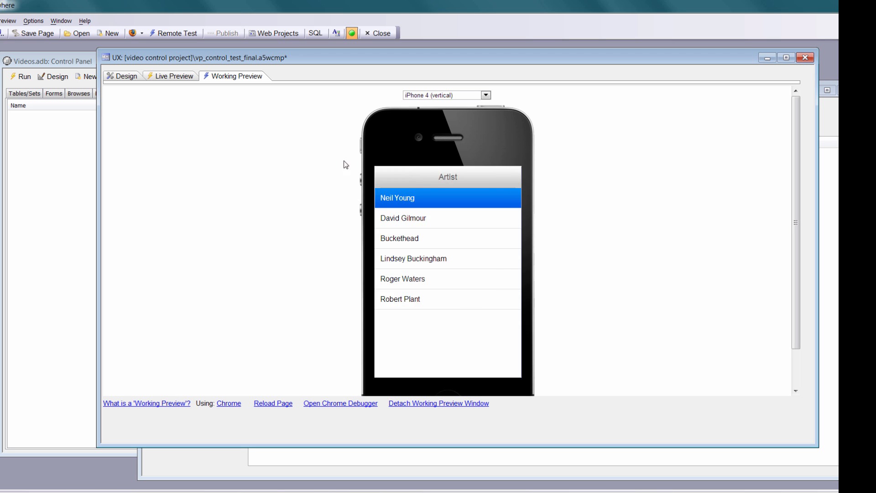
Set the container alignment of CONTAINER_2, which holds the video player, to Left in the design.
left_click(123, 76)
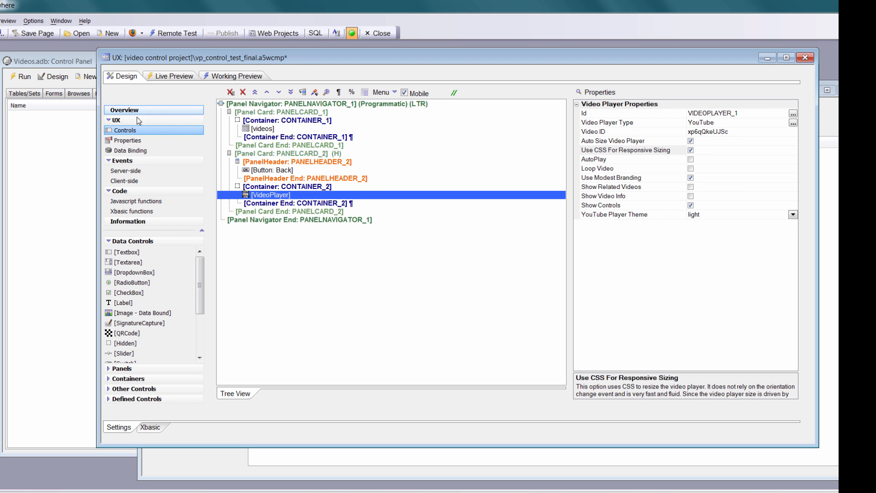
left_click(296, 186)
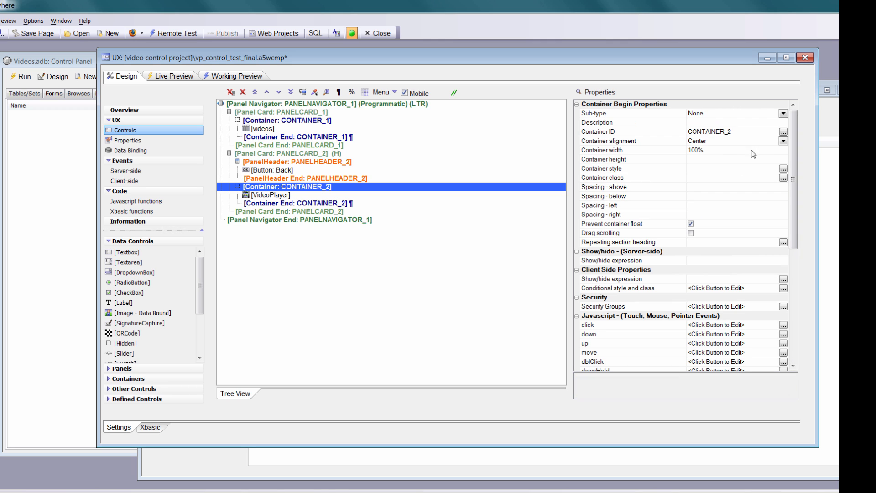
left_click(783, 141)
left_click(719, 152)
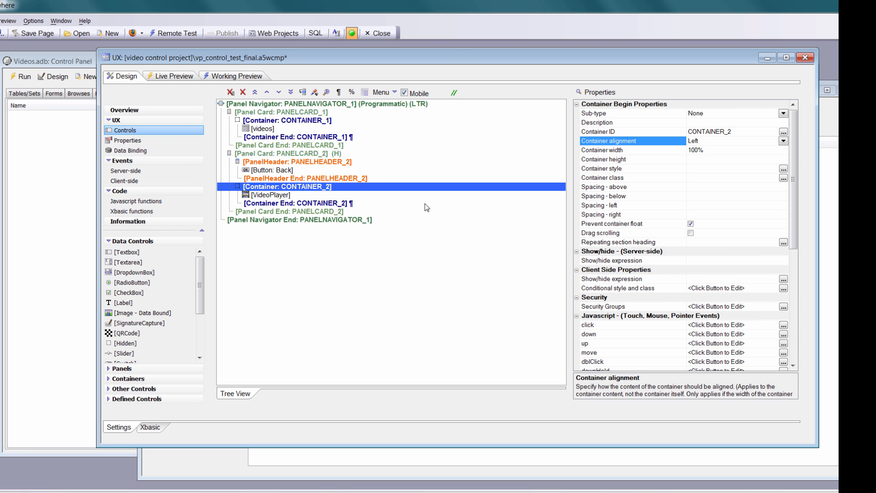
Load the Neil Young video in the working preview and compare its sizing on vertical and horizontal iPhone 4, 5, 6 and 6 Plus previews.
left_click(248, 78)
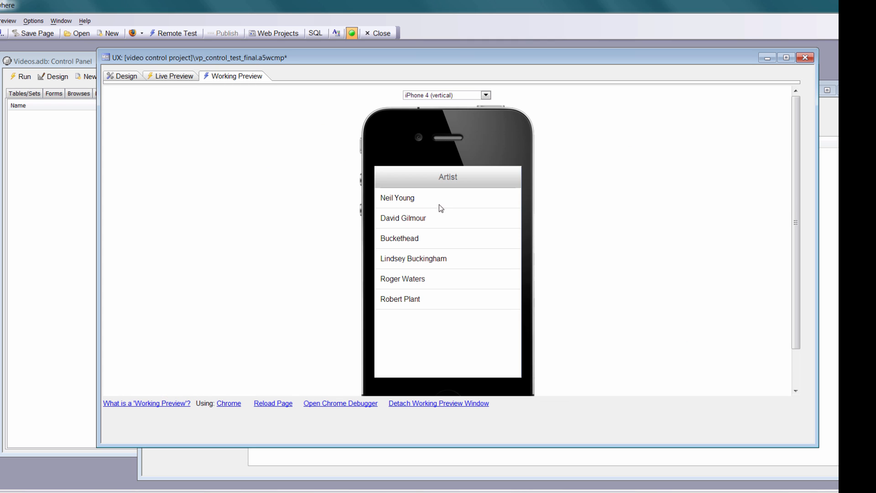
left_click(439, 199)
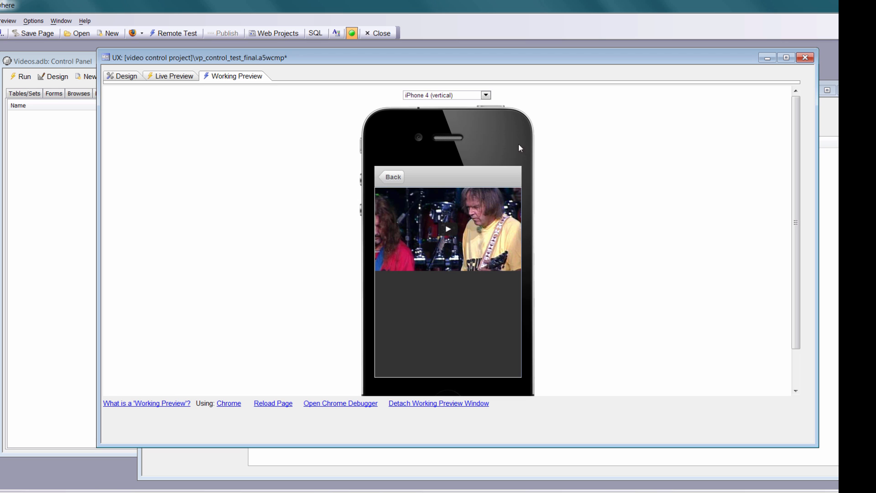
left_click(488, 95)
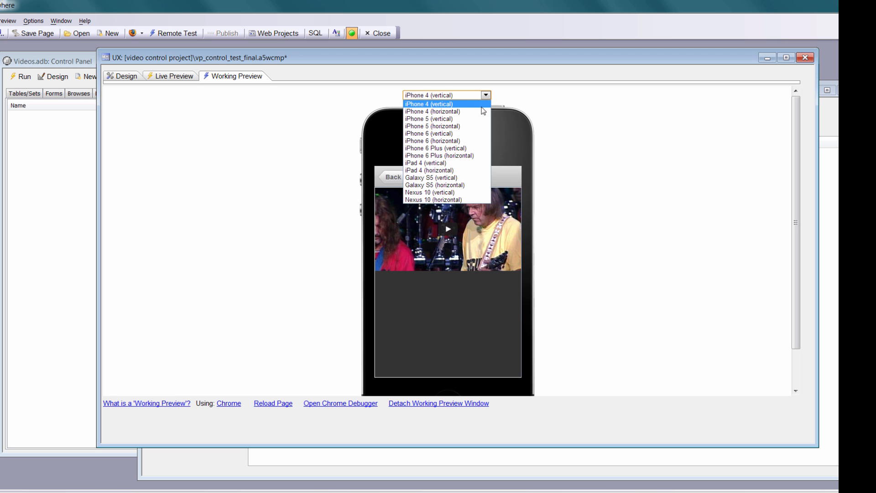
left_click(484, 110)
left_click(490, 95)
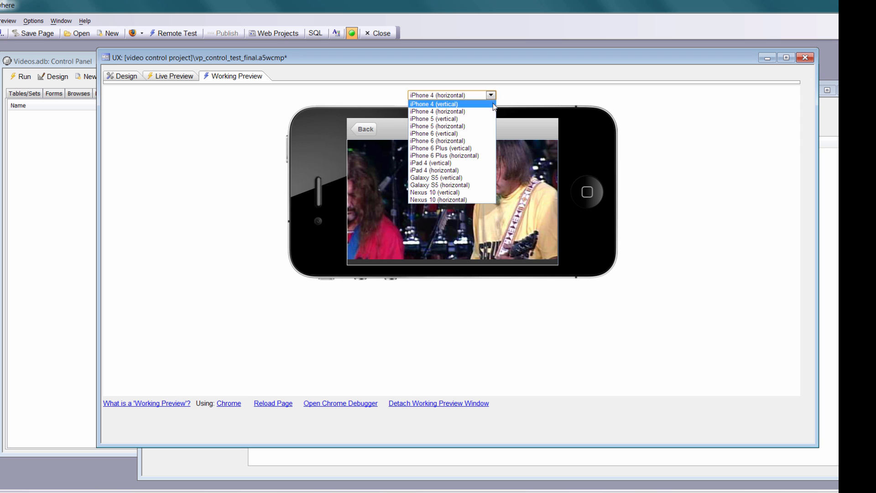
left_click(487, 118)
left_click(486, 95)
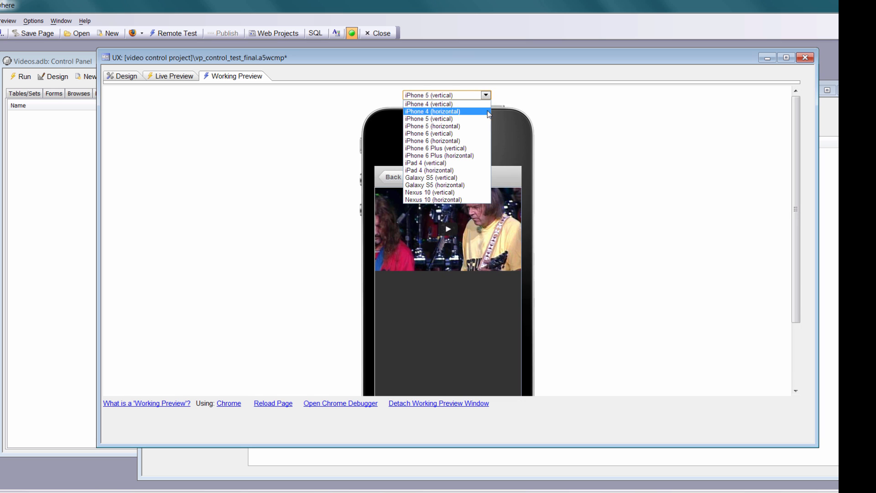
left_click(487, 126)
left_click(492, 95)
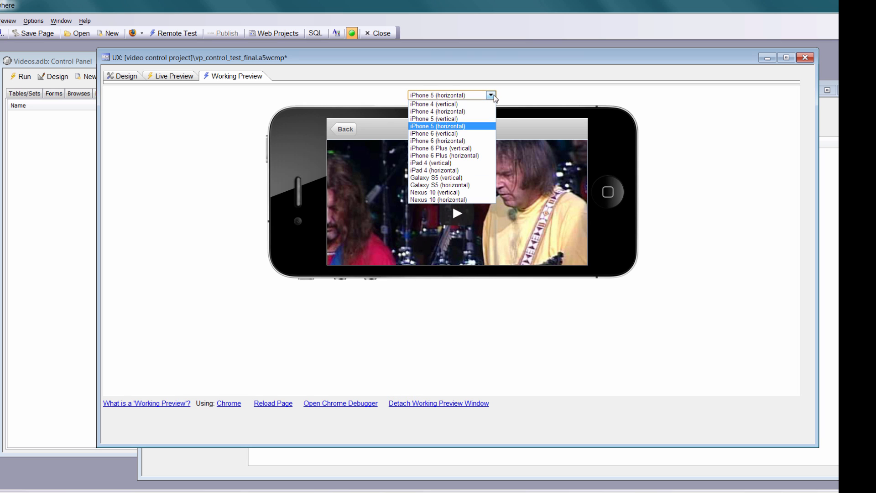
left_click(494, 134)
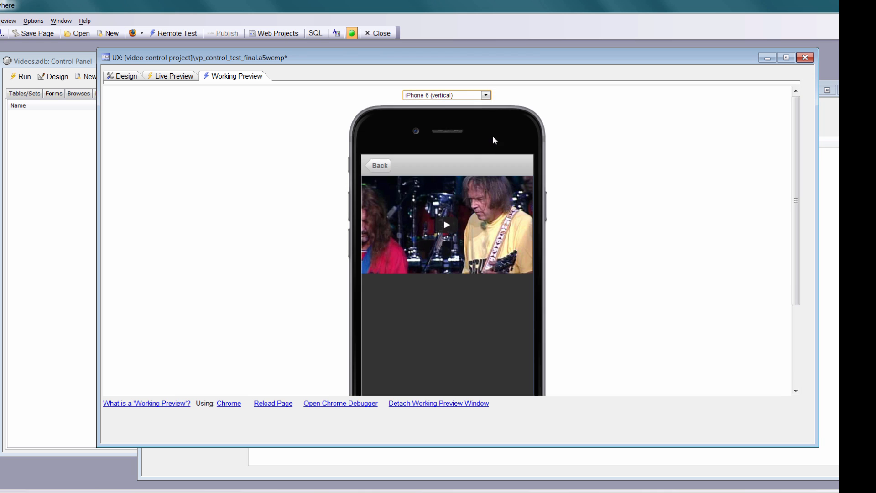
left_click(487, 95)
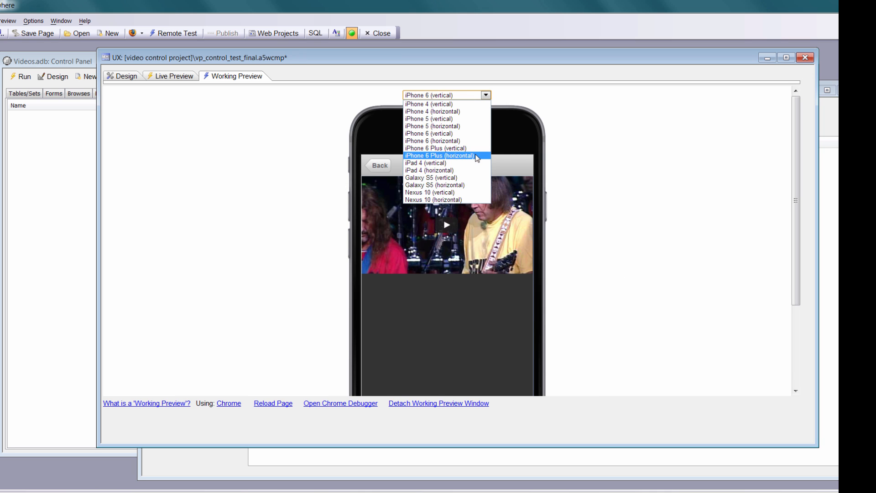
left_click(477, 155)
Play the video while switching between iPhone 6, iPhone 4 and iPhone 6 Plus previews, and dismiss the overlay ad.
left_click(448, 236)
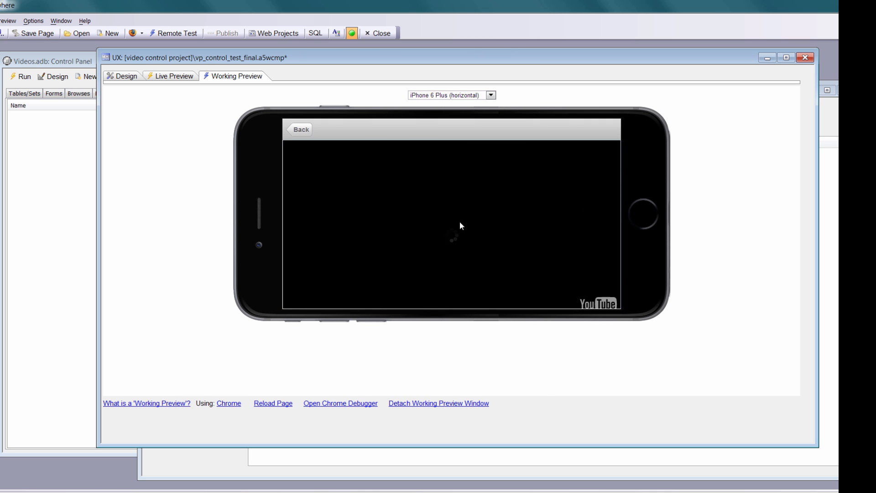
left_click(491, 95)
left_click(491, 143)
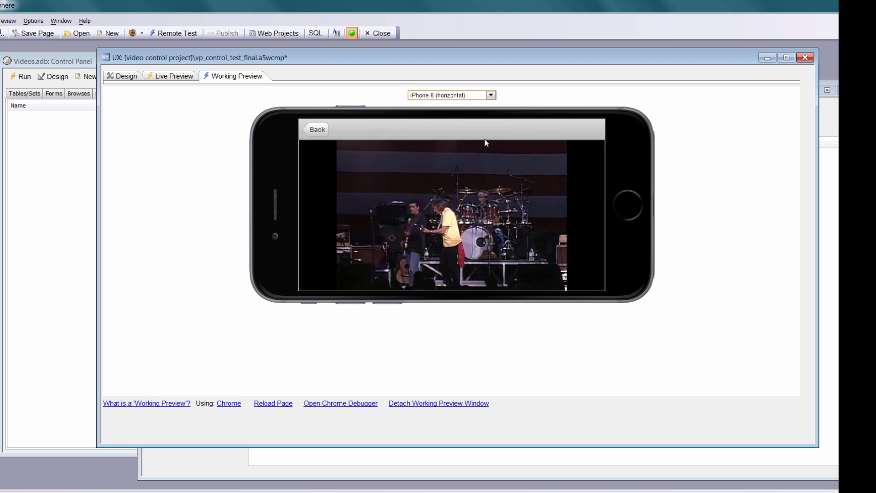
left_click(491, 96)
left_click(484, 113)
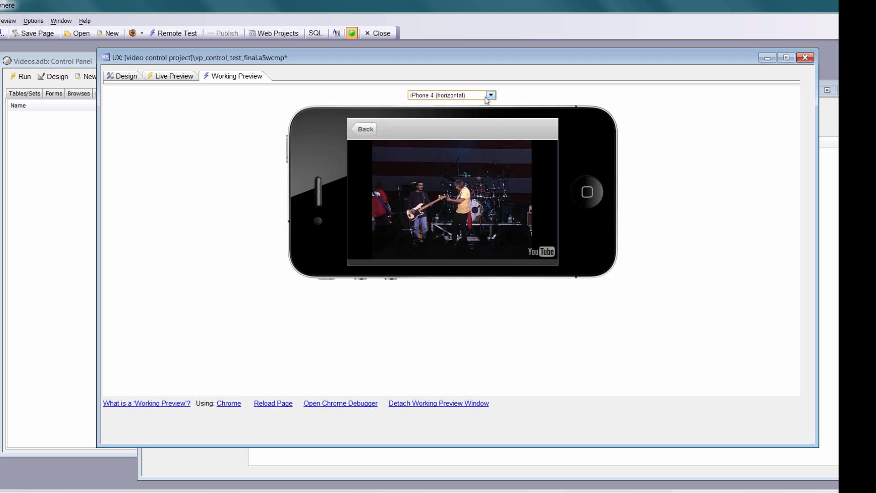
left_click(491, 96)
left_click(479, 104)
left_click(487, 96)
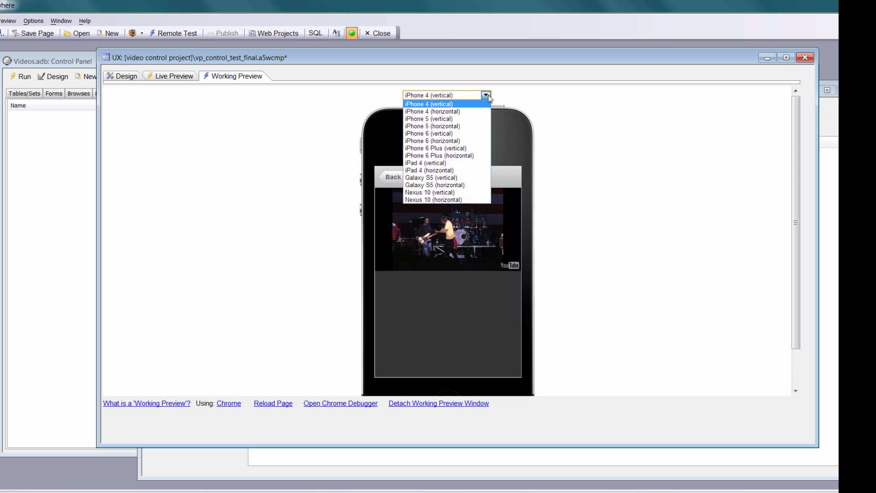
left_click(473, 155)
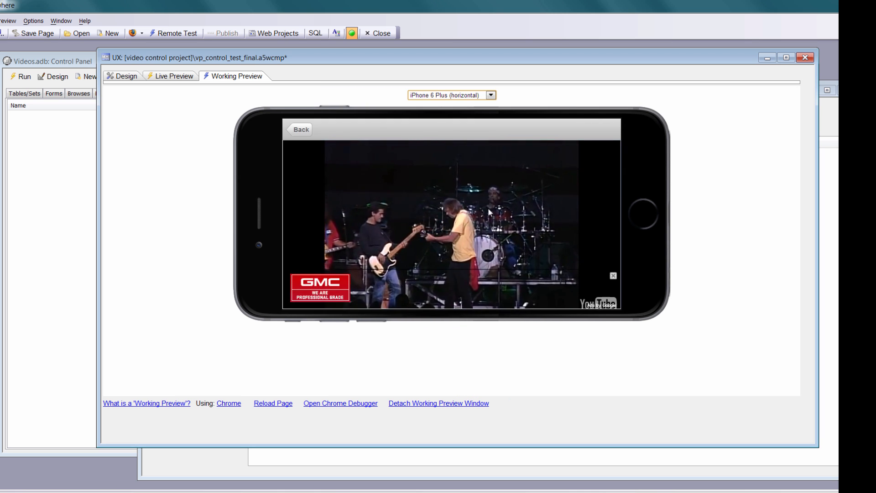
left_click(613, 276)
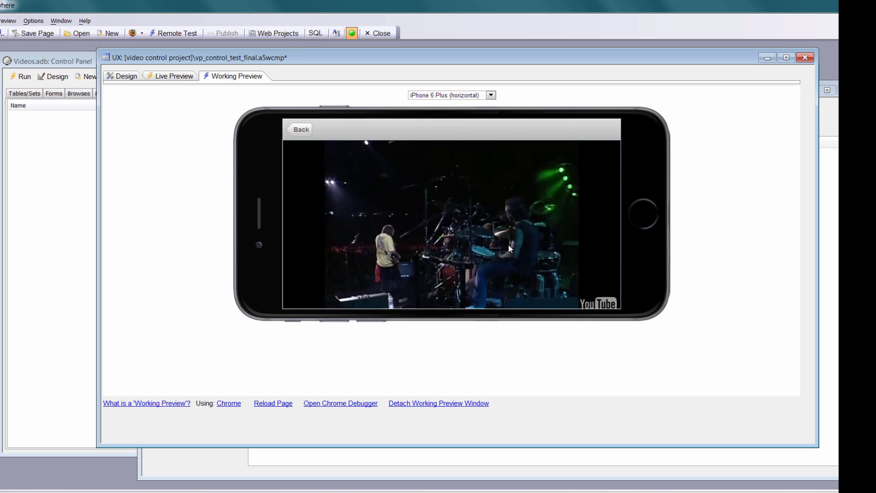
Check the playing video on iPad 4 (horizontal) and Galaxy S5 (vertical), then go back to the artist list and the component design.
left_click(492, 95)
left_click(479, 170)
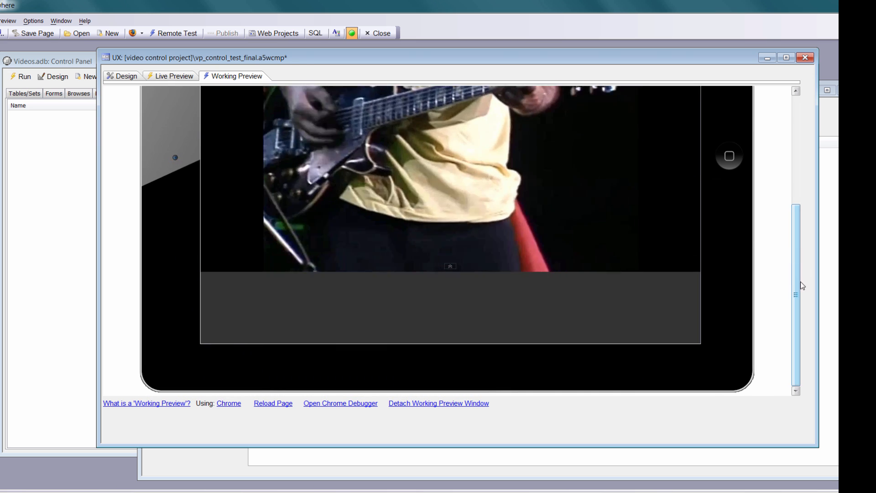
left_click_drag(797, 290, 792, 221)
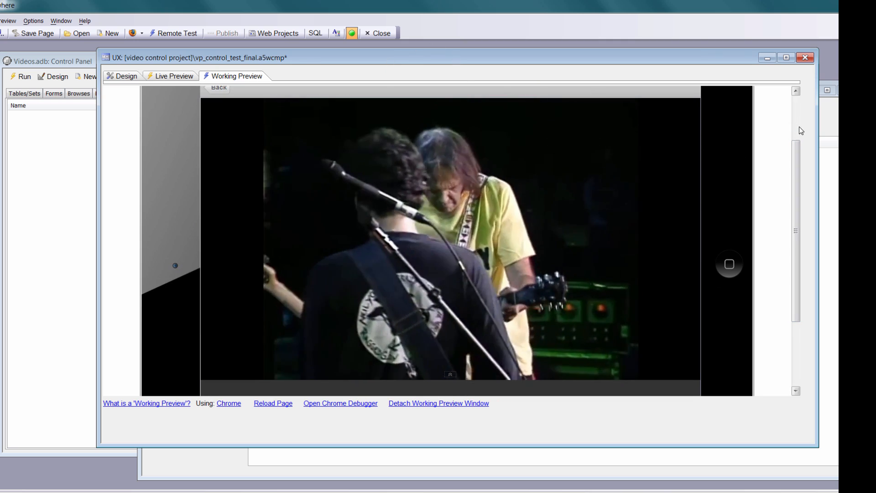
left_click_drag(796, 190, 797, 140)
left_click(486, 95)
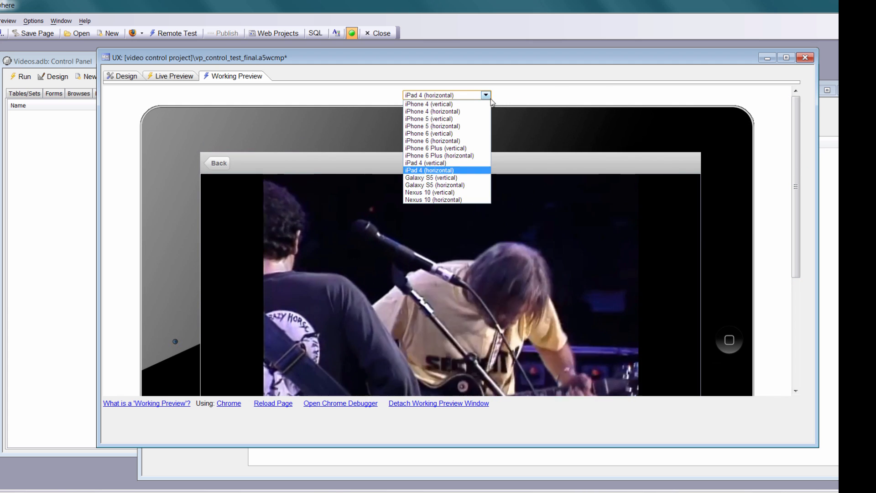
left_click(458, 178)
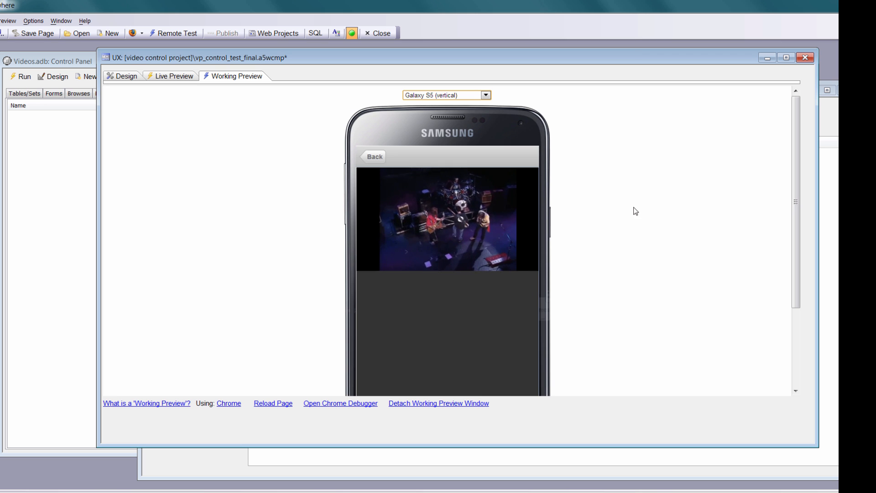
left_click(379, 158)
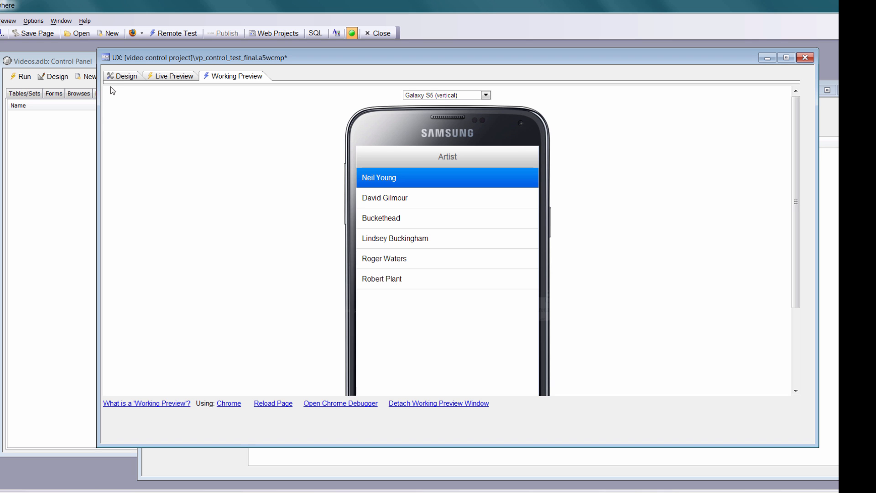
left_click(122, 77)
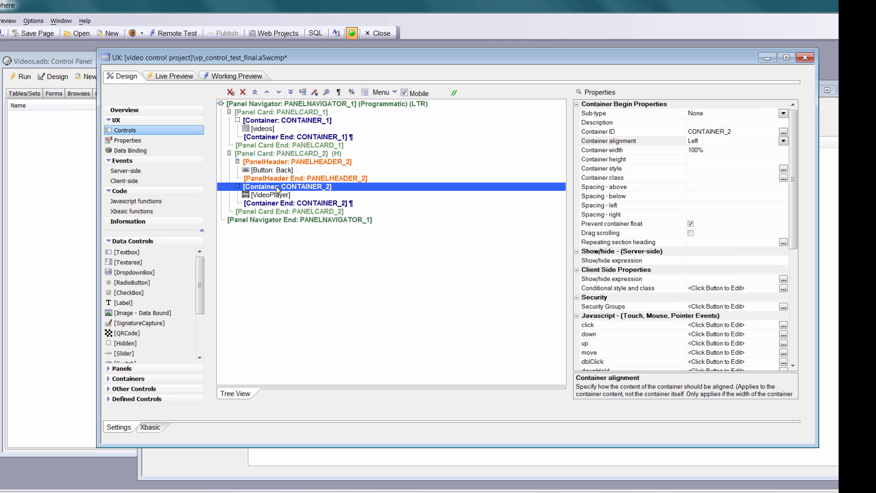
Review the properties of PANELCARD_2, and set the container width of CONTAINER_2 to 96%.
left_click(296, 154)
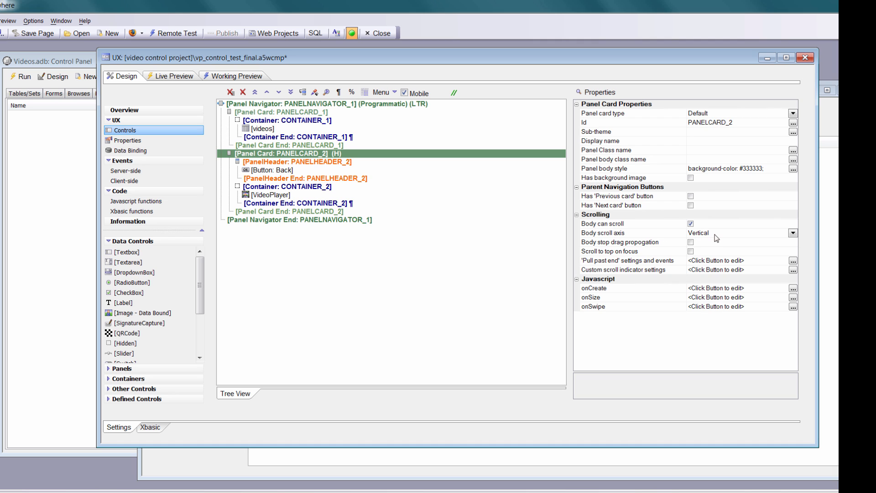
left_click(309, 188)
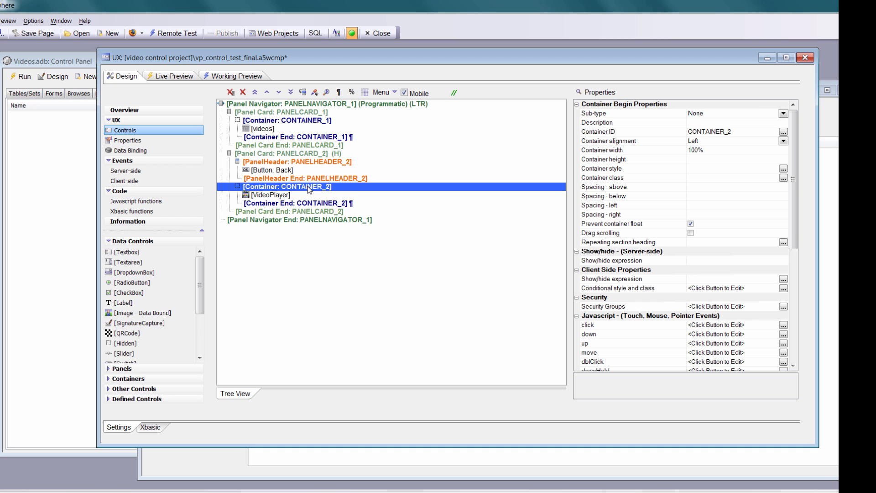
left_click(589, 150)
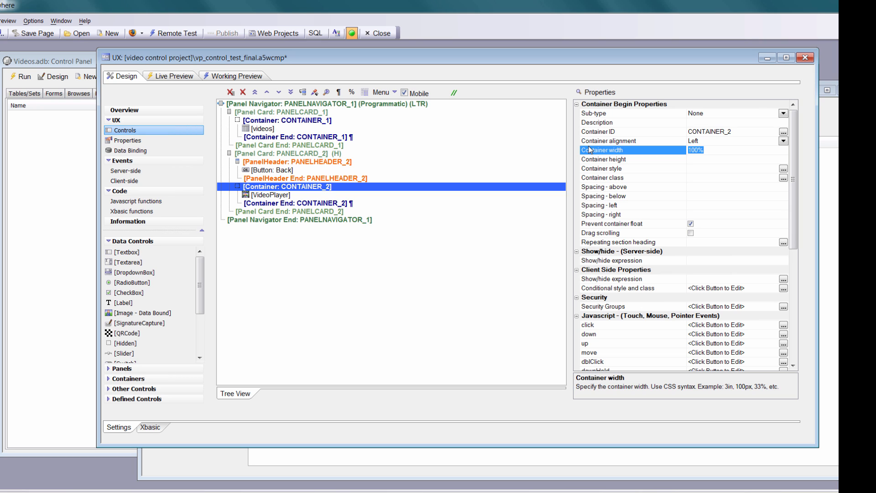
type("96%")
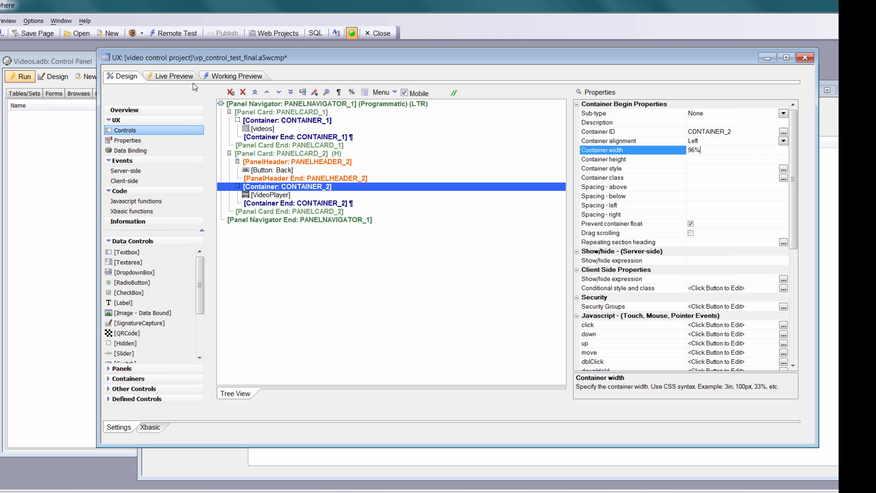
Load the Neil Young video in the Galaxy S5 (vertical) working preview to check its sizing, and return to the component design.
left_click(229, 75)
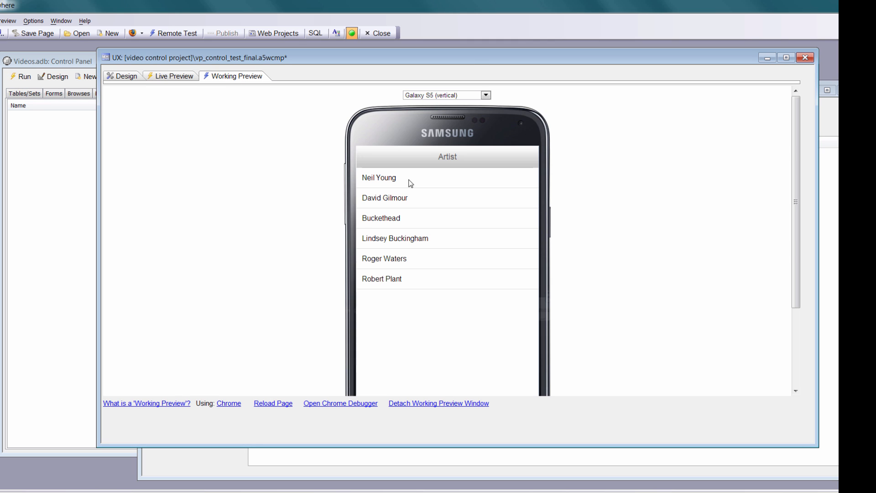
left_click(482, 180)
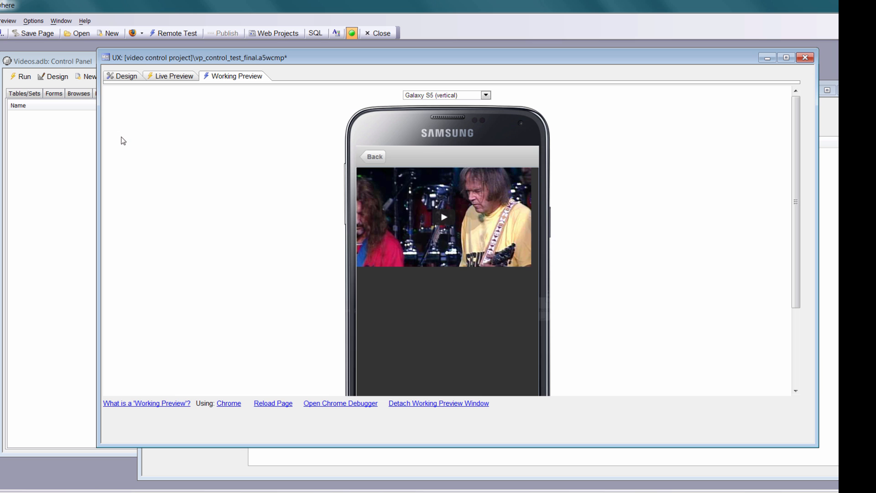
left_click(118, 77)
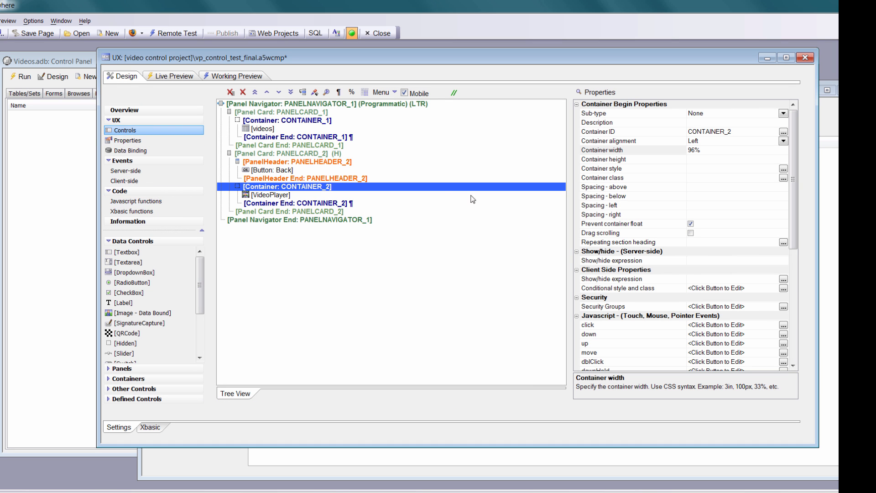